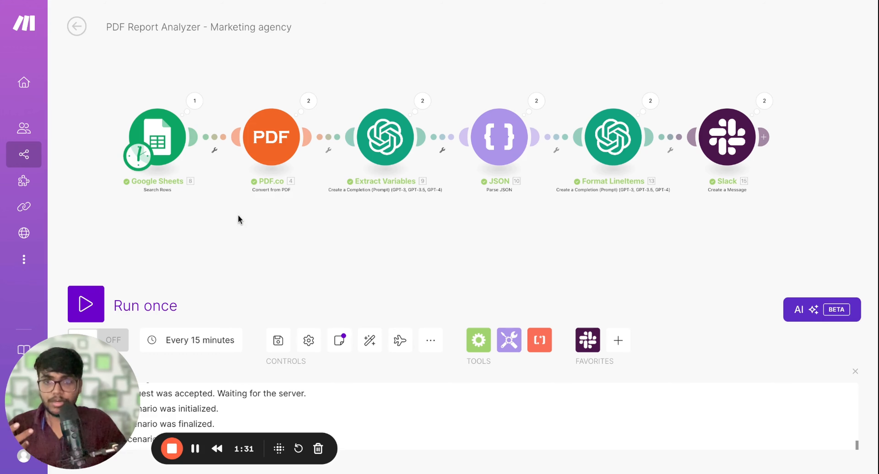
Check the PDF URL list in the SEO Report PDF Parse Google Sheet, and return to the PDF Report Analyzer scenario
{"action": "scroll", "coordinate": [238, 218], "scroll_direction": "up", "scroll_amount": 2}
{"action": "scroll", "coordinate": [238, 215], "scroll_direction": "up", "scroll_amount": 3}
{"action": "scroll", "coordinate": [238, 216], "scroll_direction": "left", "scroll_amount": 2}
{"action": "scroll", "coordinate": [238, 216], "scroll_direction": "down", "scroll_amount": 1}
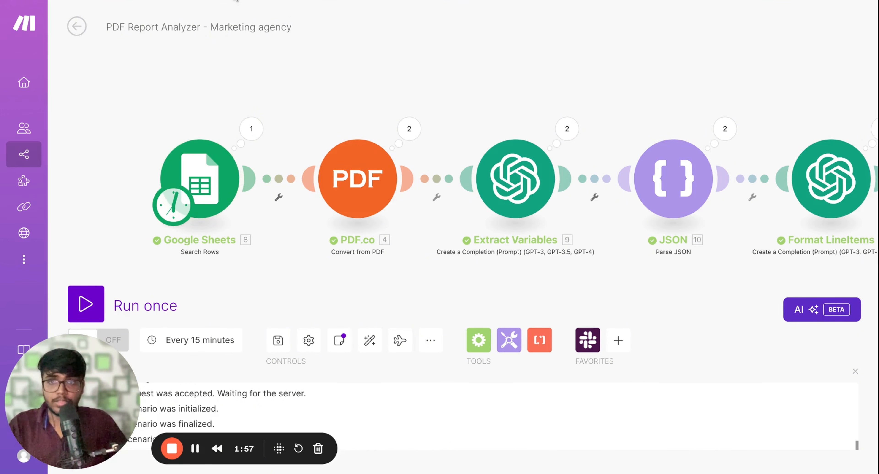
{"action": "left_click", "coordinate": [236, 0]}
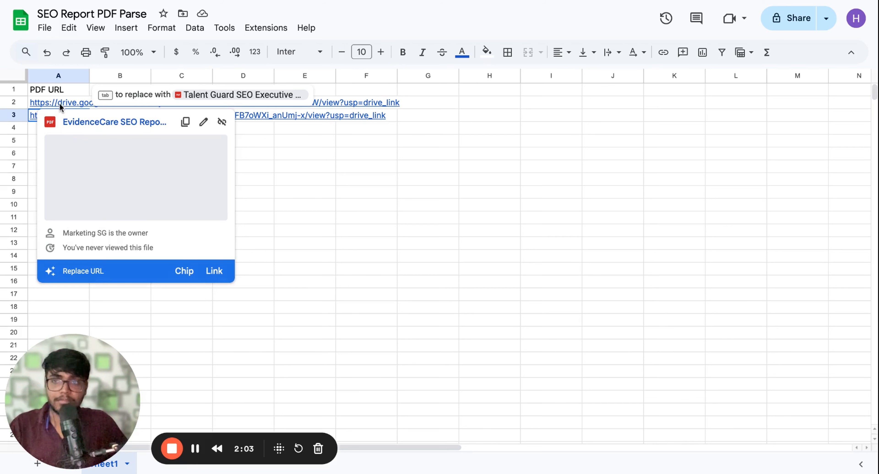
{"action": "left_click", "coordinate": [332, 0]}
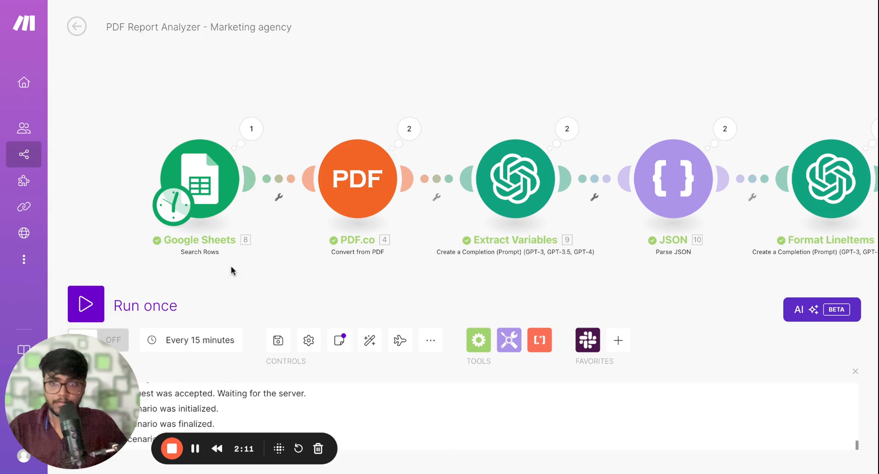
Examine the JSON module's Operation 2 output by expanding the Keyinsights, keyObservattion and actionItems arrays, and close the results
{"action": "scroll", "coordinate": [256, 278], "scroll_direction": "down", "scroll_amount": 1}
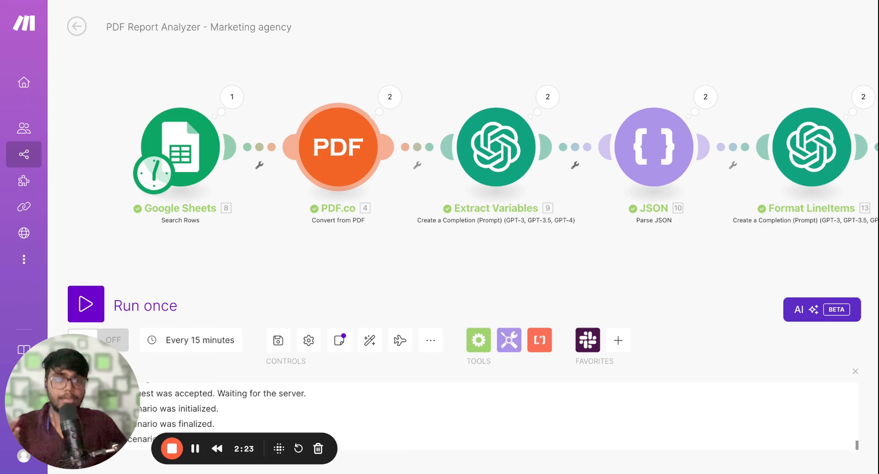
{"action": "scroll", "coordinate": [383, 240], "scroll_direction": "right", "scroll_amount": 2}
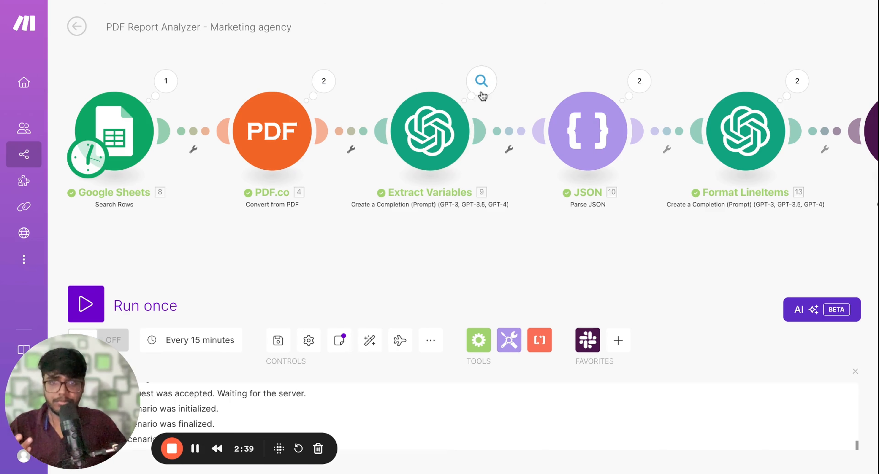
{"action": "scroll", "coordinate": [457, 239], "scroll_direction": "right", "scroll_amount": 5}
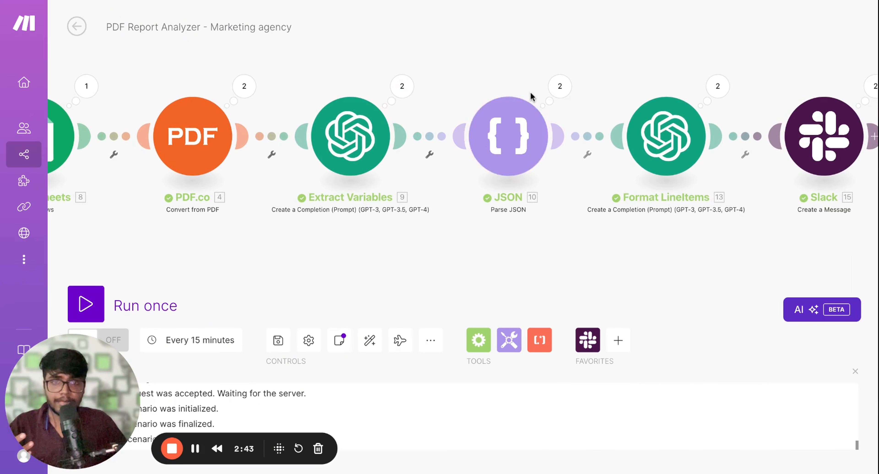
{"action": "left_click", "coordinate": [562, 97]}
{"action": "left_click", "coordinate": [641, 103]}
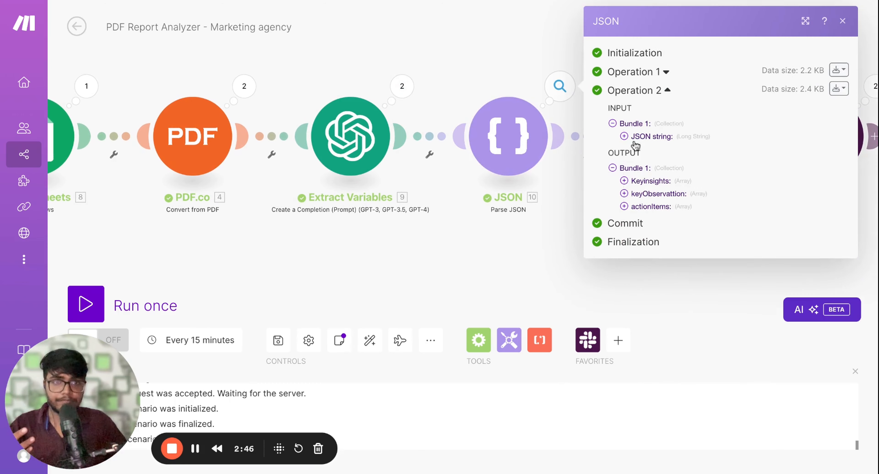
{"action": "left_click", "coordinate": [624, 182]}
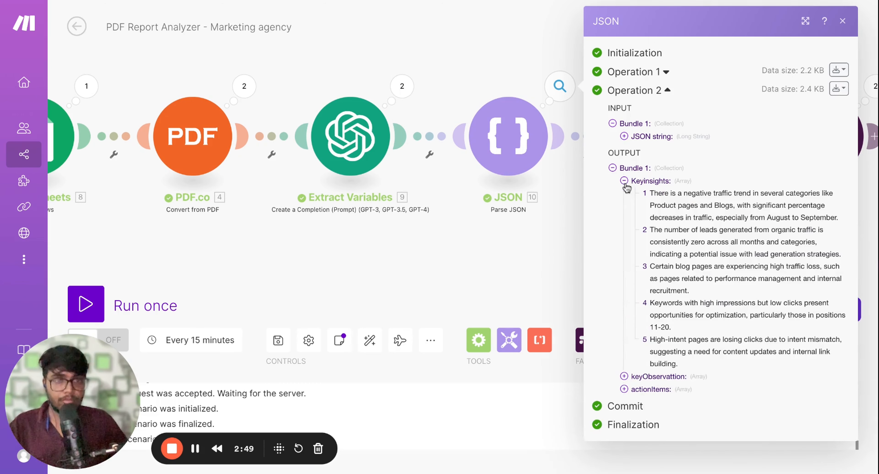
{"action": "left_click", "coordinate": [624, 376]}
{"action": "scroll", "coordinate": [644, 205], "scroll_direction": "down", "scroll_amount": 1}
{"action": "scroll", "coordinate": [644, 205], "scroll_direction": "down", "scroll_amount": 3}
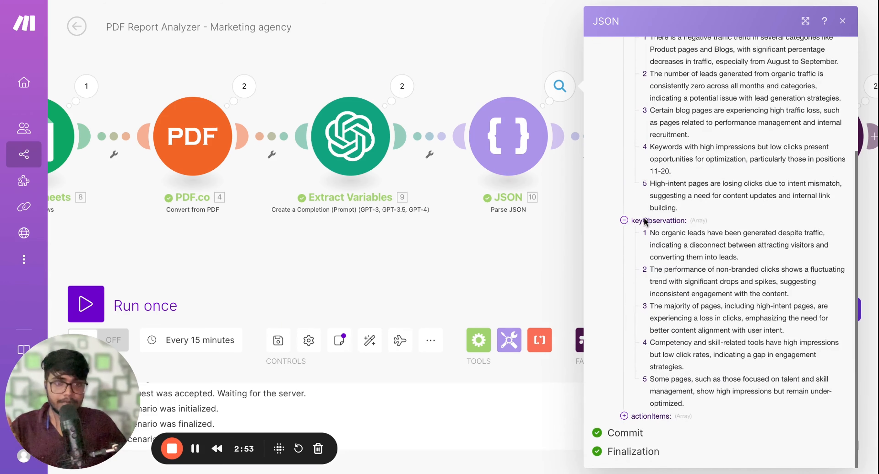
{"action": "left_click", "coordinate": [624, 416]}
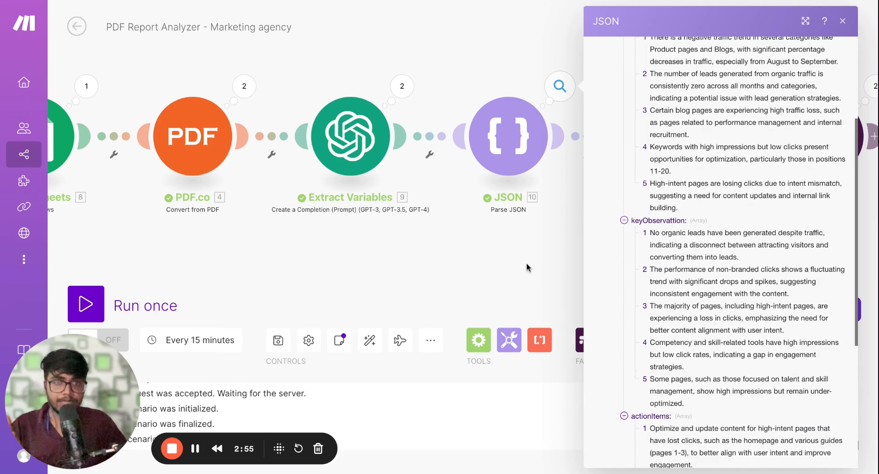
{"action": "left_click", "coordinate": [575, 239]}
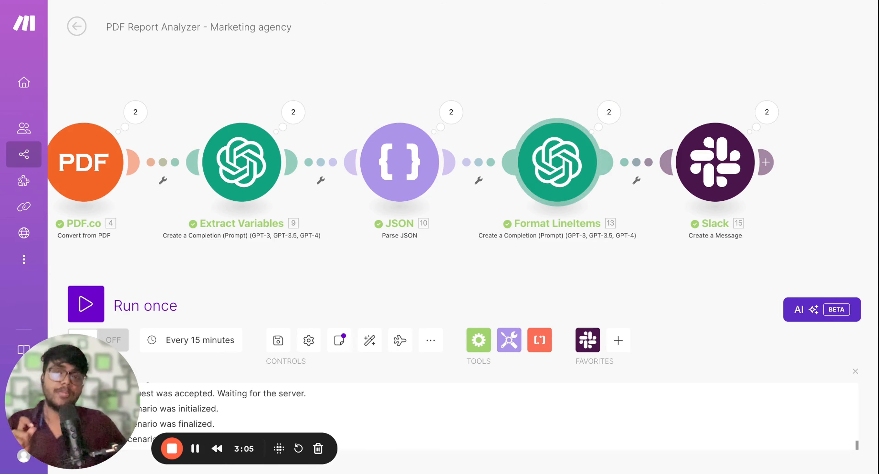
Reopen the execution results of the JSON module
{"action": "left_click", "coordinate": [446, 115]}
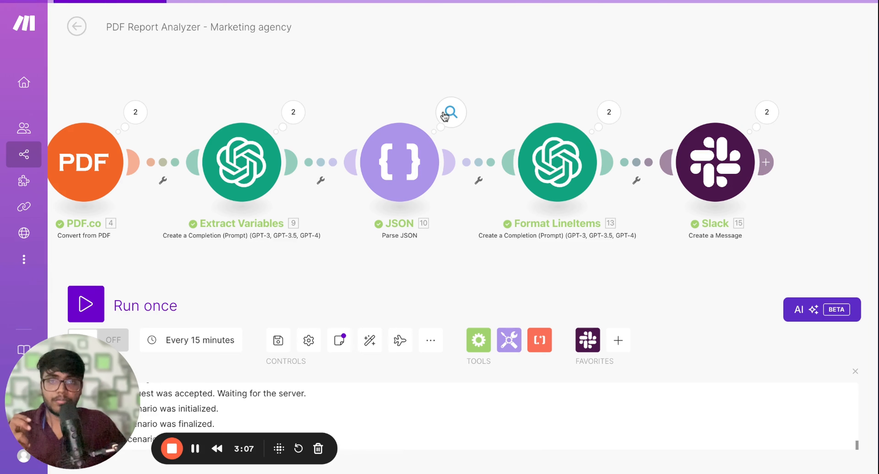
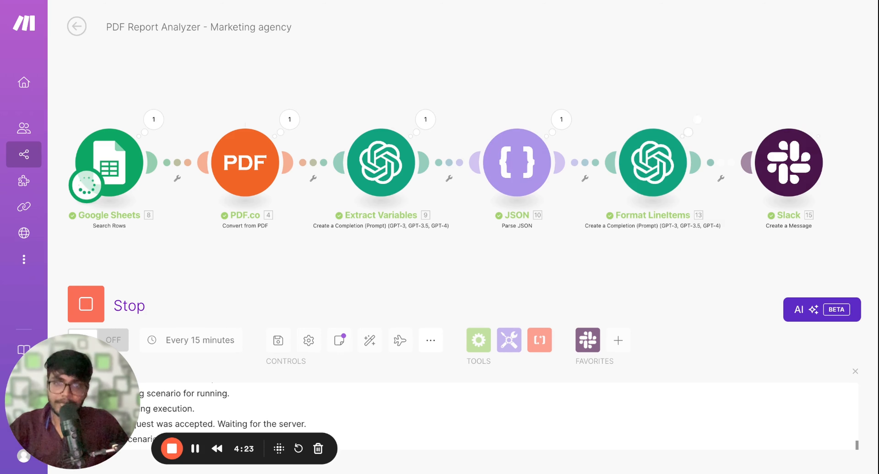
Switch to the make-test channel in Slack and read the first new report message's insights, observations and action items
{"action": "scroll", "coordinate": [482, 114], "scroll_direction": "right", "scroll_amount": 1}
{"action": "scroll", "coordinate": [482, 114], "scroll_direction": "down", "scroll_amount": 1}
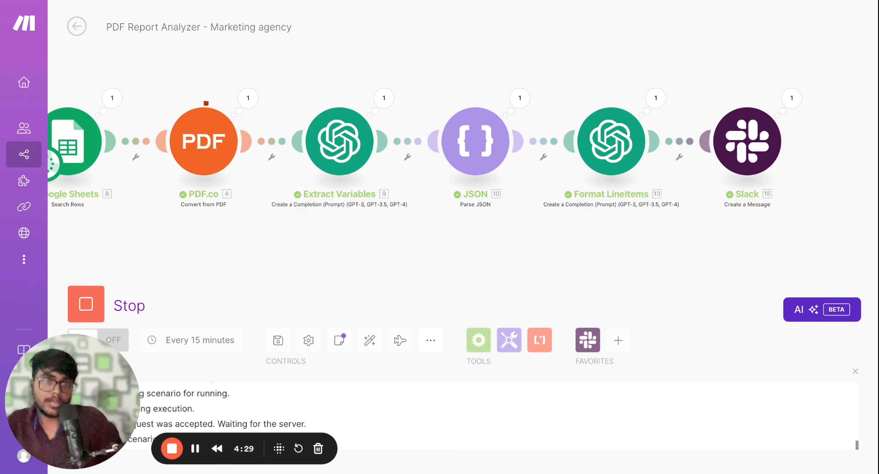
{"action": "left_click", "coordinate": [605, 1]}
{"action": "scroll", "coordinate": [306, 201], "scroll_direction": "down", "scroll_amount": 2}
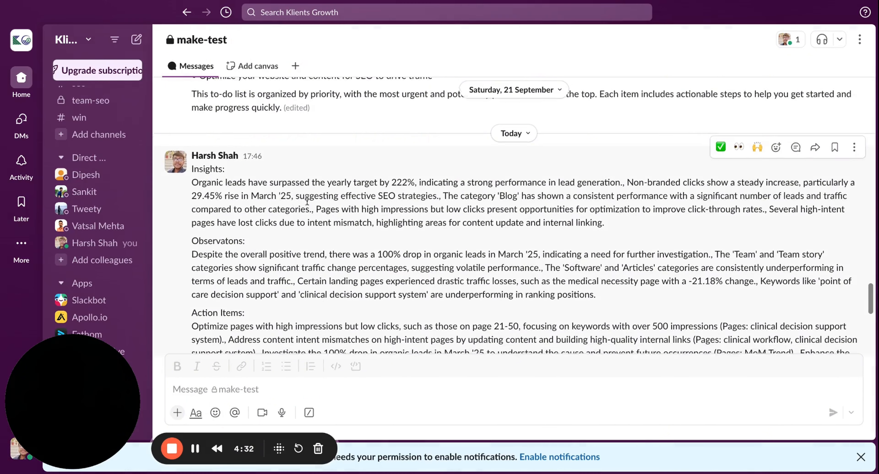
{"action": "scroll", "coordinate": [393, 196], "scroll_direction": "down", "scroll_amount": 5}
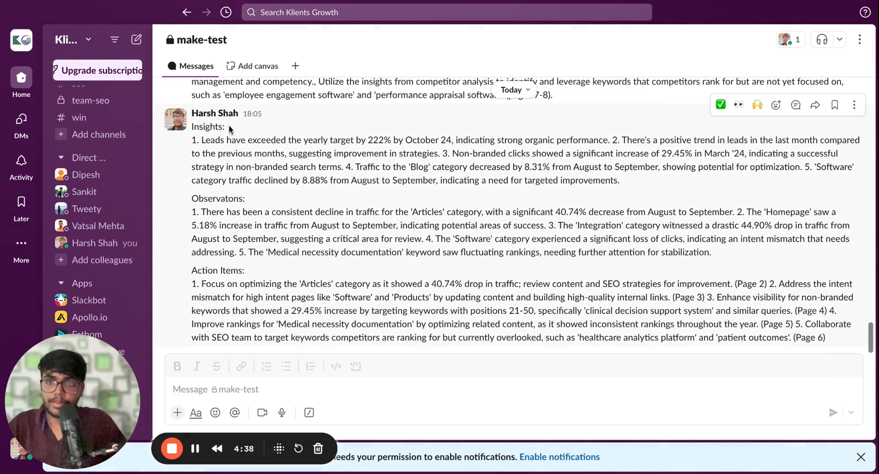
{"action": "scroll", "coordinate": [228, 151], "scroll_direction": "down", "scroll_amount": 1}
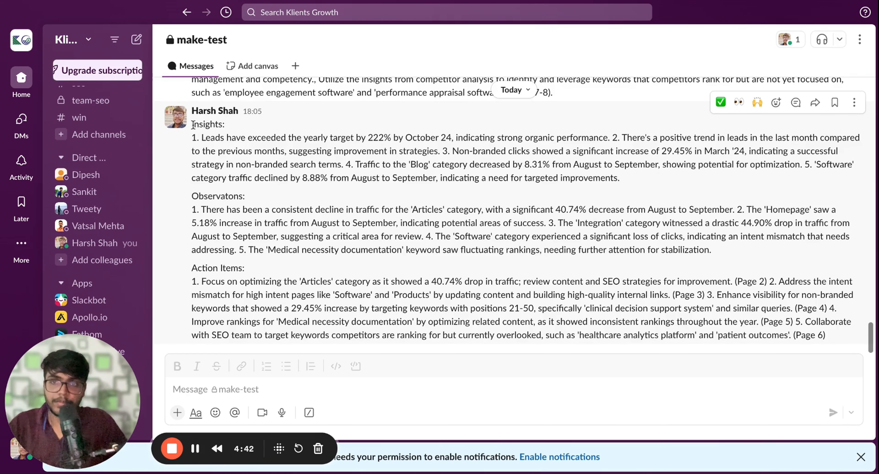
{"action": "left_click_drag", "start_coordinate": [193, 124], "coordinate": [308, 281]}
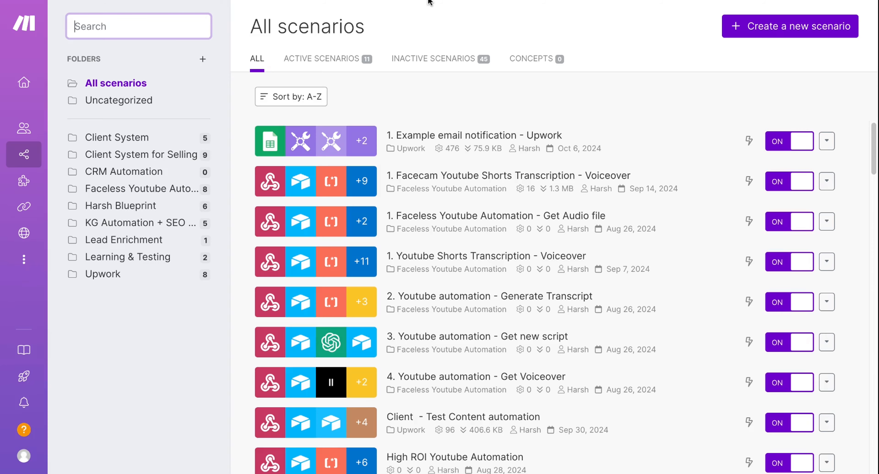
Check the PDF Report Analyzer run in Make, and return to Slack's make-test channel to read the second report message
{"action": "left_click", "coordinate": [428, 1]}
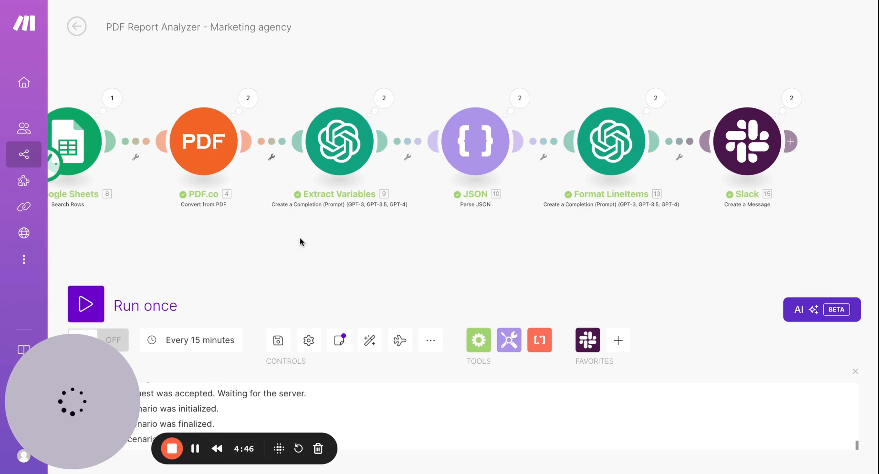
{"action": "left_click_drag", "start_coordinate": [299, 238], "coordinate": [305, 235]}
{"action": "left_click", "coordinate": [478, 1]}
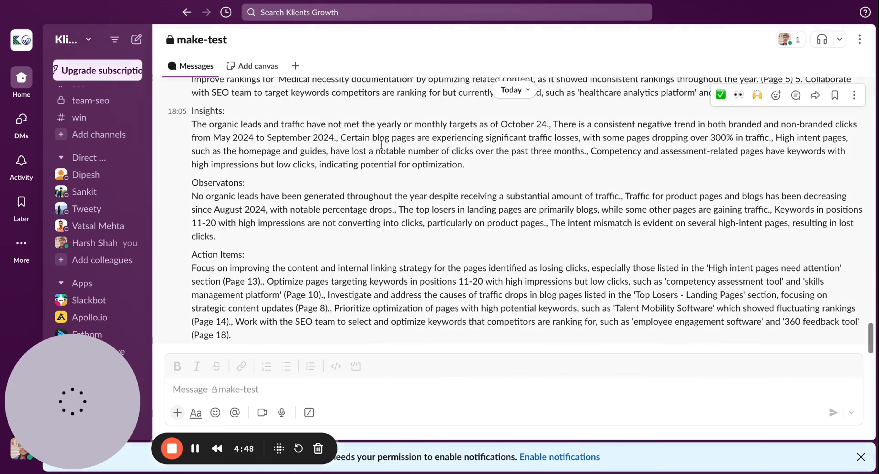
{"action": "scroll", "coordinate": [263, 169], "scroll_direction": "up", "scroll_amount": 5}
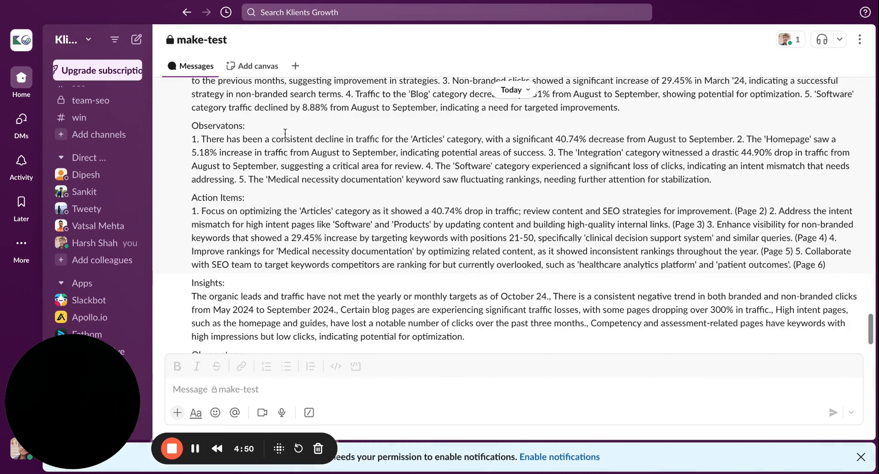
{"action": "scroll", "coordinate": [250, 189], "scroll_direction": "down", "scroll_amount": 2}
{"action": "scroll", "coordinate": [250, 188], "scroll_direction": "down", "scroll_amount": 4}
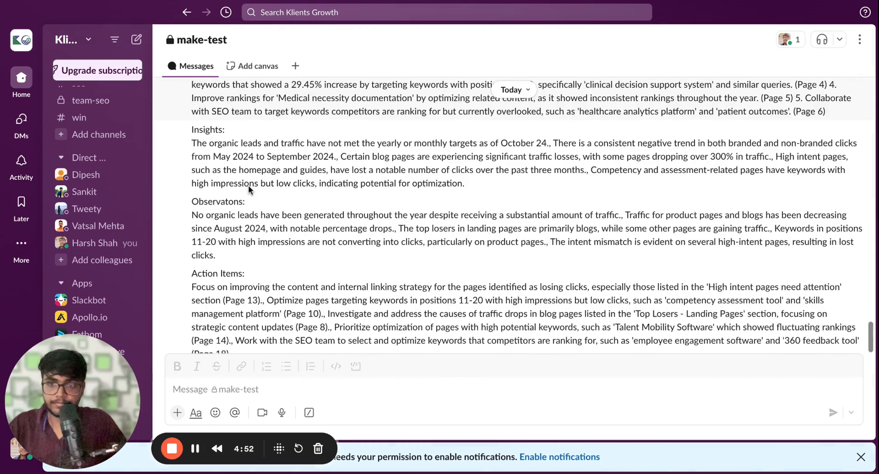
{"action": "scroll", "coordinate": [250, 188], "scroll_direction": "up", "scroll_amount": 2}
{"action": "scroll", "coordinate": [517, 218], "scroll_direction": "up", "scroll_amount": 1}
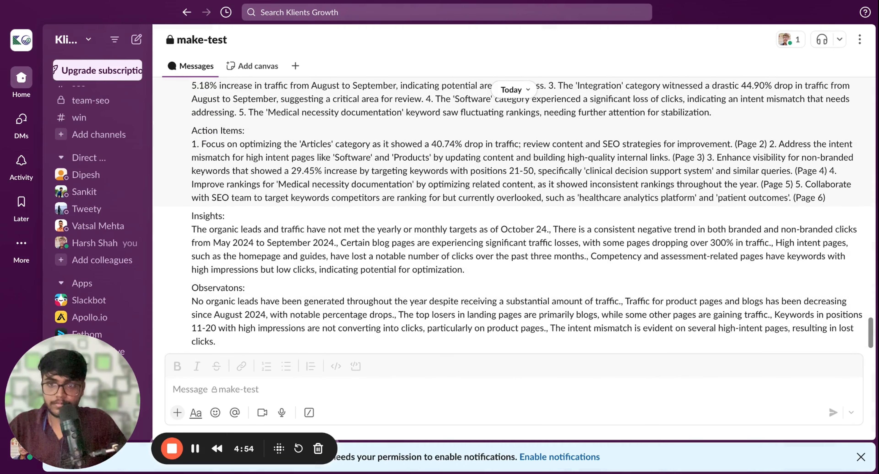
{"action": "triple_click", "coordinate": [191, 216]}
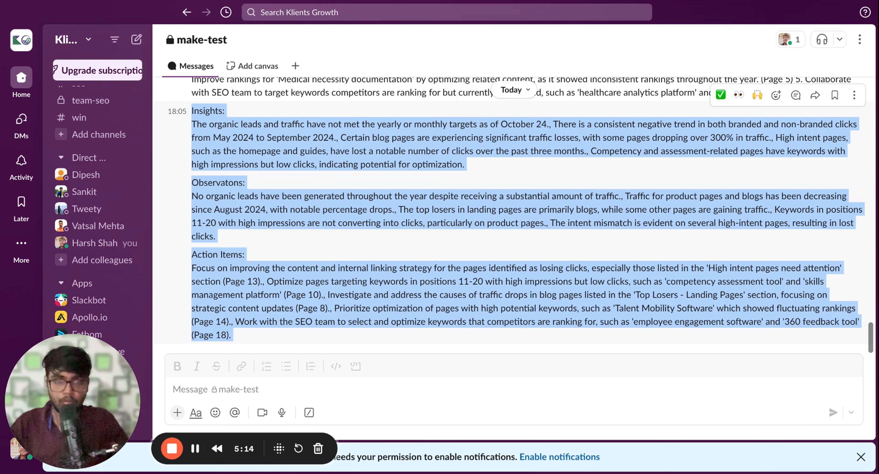
Switch to Make and create a new scenario that starts with a Google Sheets Search Rows module
{"action": "left_click", "coordinate": [333, 1]}
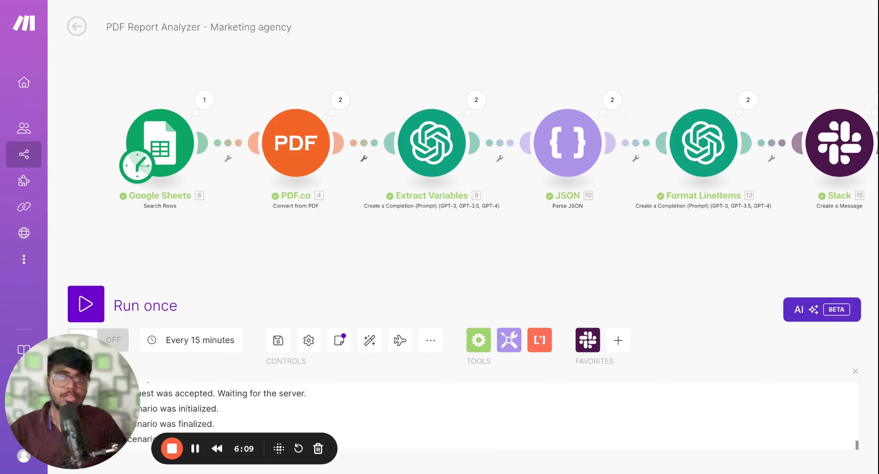
{"action": "left_click", "coordinate": [337, 2]}
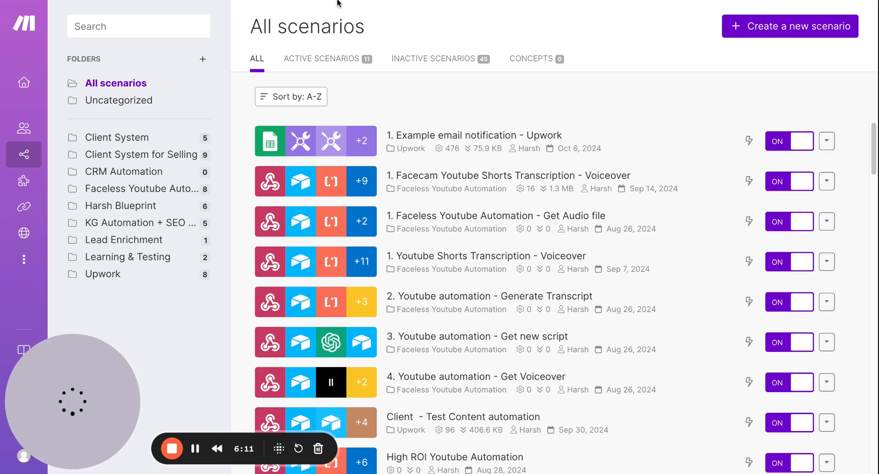
{"action": "left_click", "coordinate": [755, 34]}
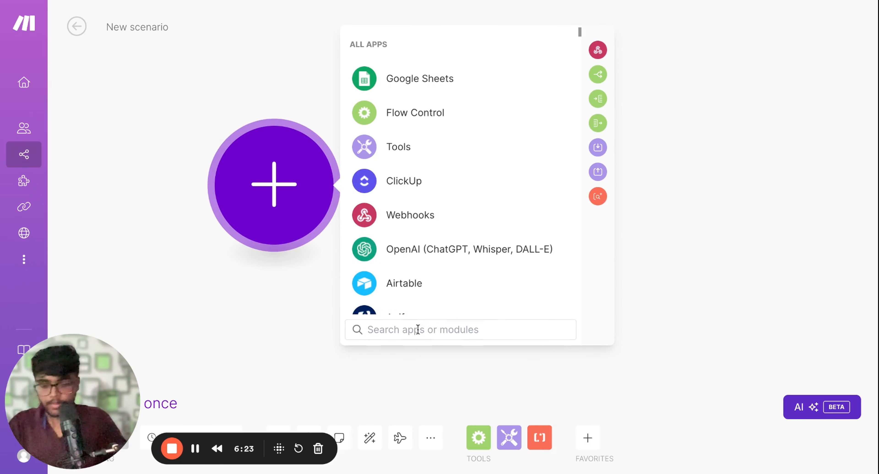
{"action": "type", "text": "google"}
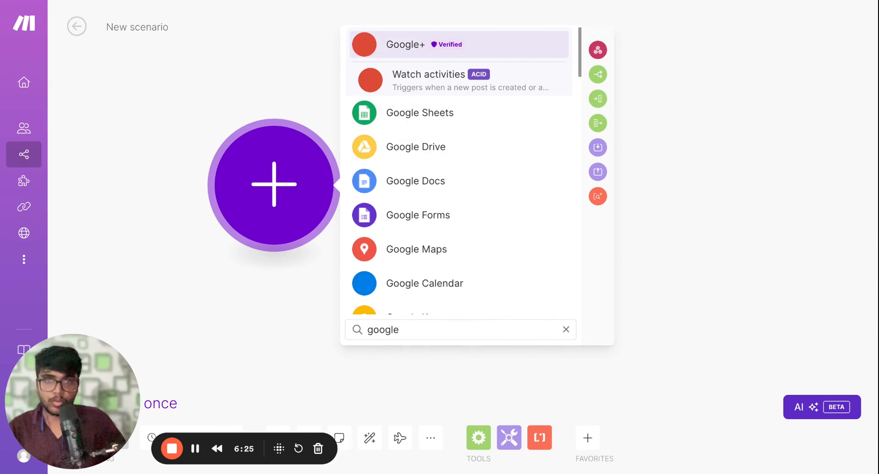
{"action": "left_click", "coordinate": [429, 116]}
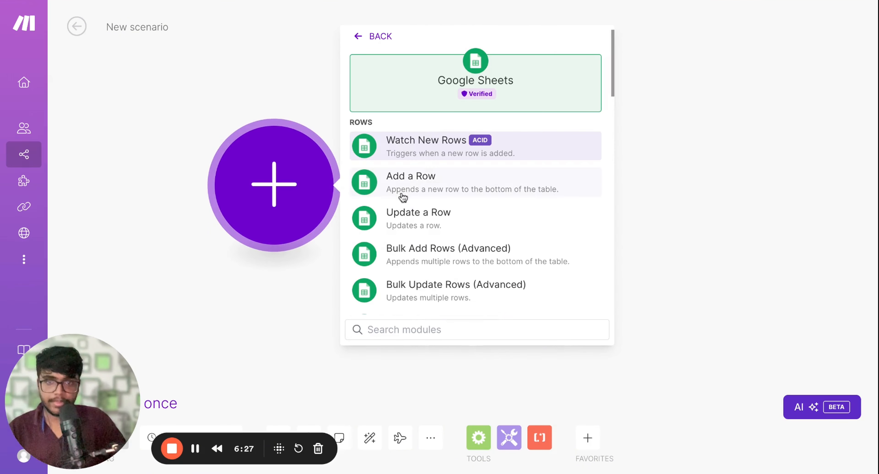
{"action": "type", "text": "sear"}
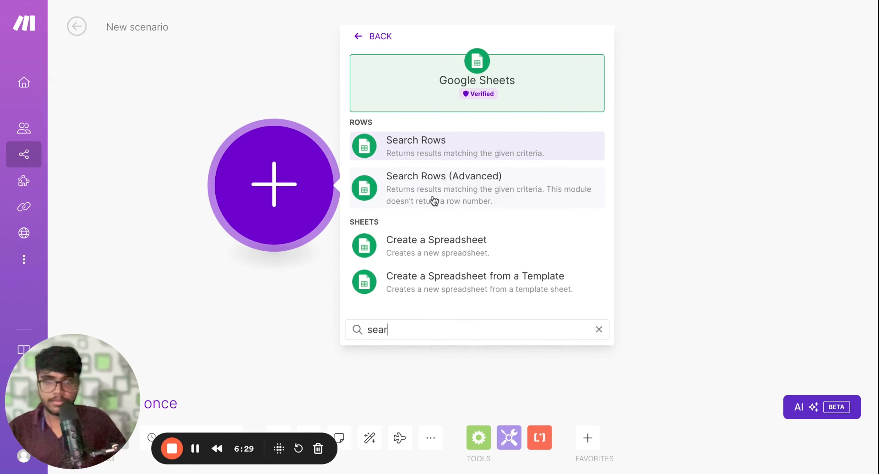
{"action": "left_click", "coordinate": [427, 159]}
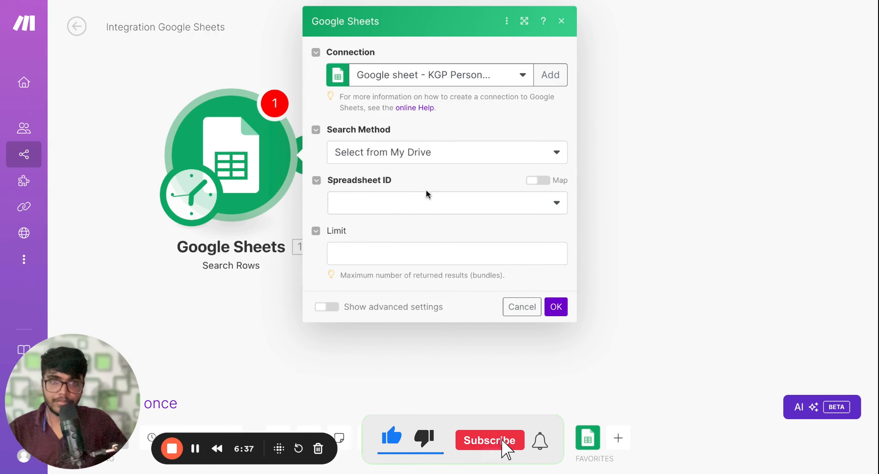
Set the Search Rows module's spreadsheet to SEO Report PDF Parse and its sheet to Sheet1
{"action": "left_click", "coordinate": [431, 208]}
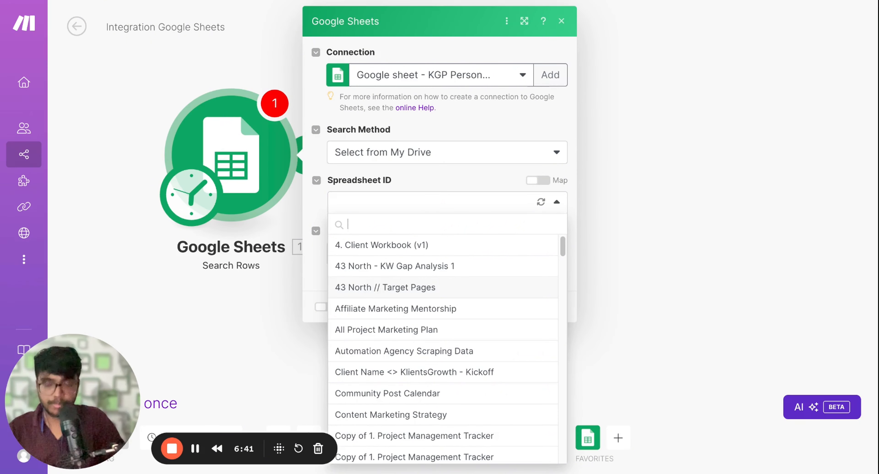
{"action": "type", "text": "SEO rep"}
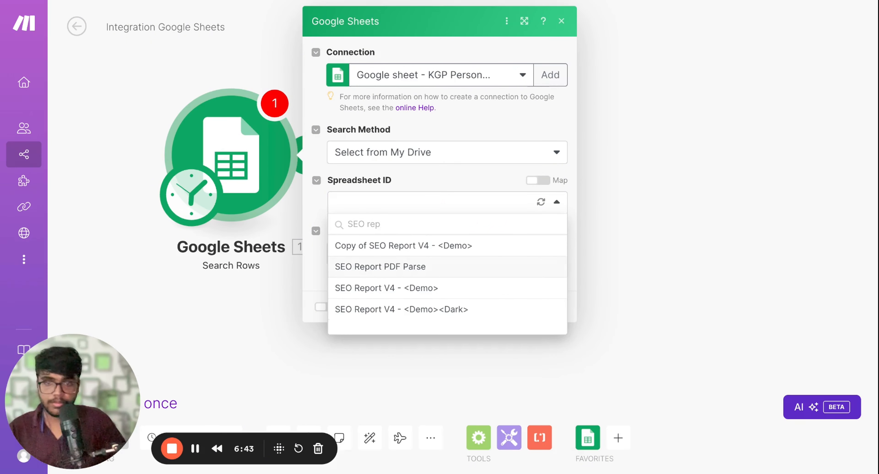
{"action": "left_click", "coordinate": [389, 266]}
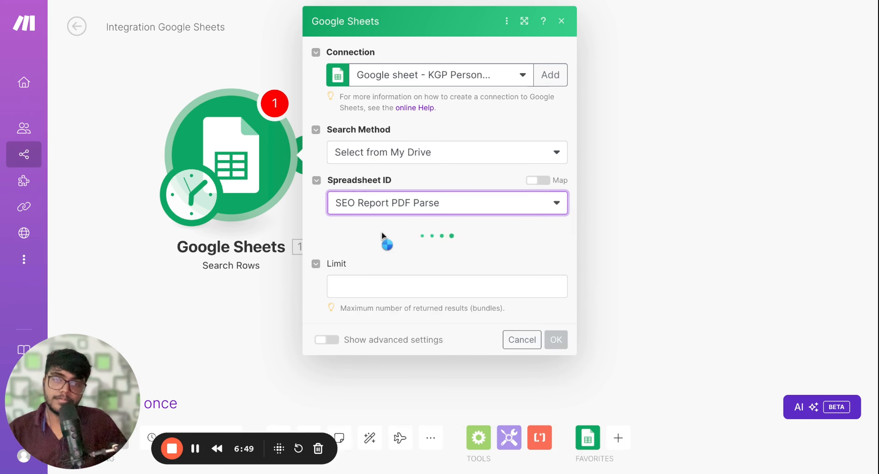
{"action": "left_click", "coordinate": [380, 261]}
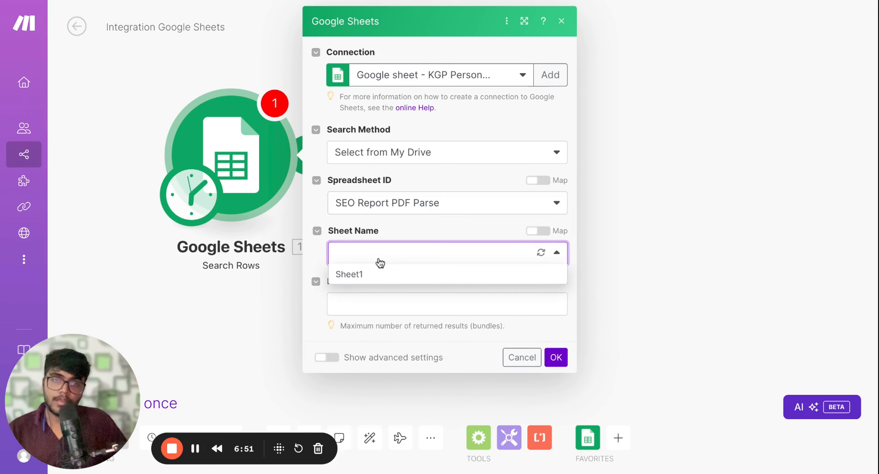
{"action": "left_click", "coordinate": [372, 280]}
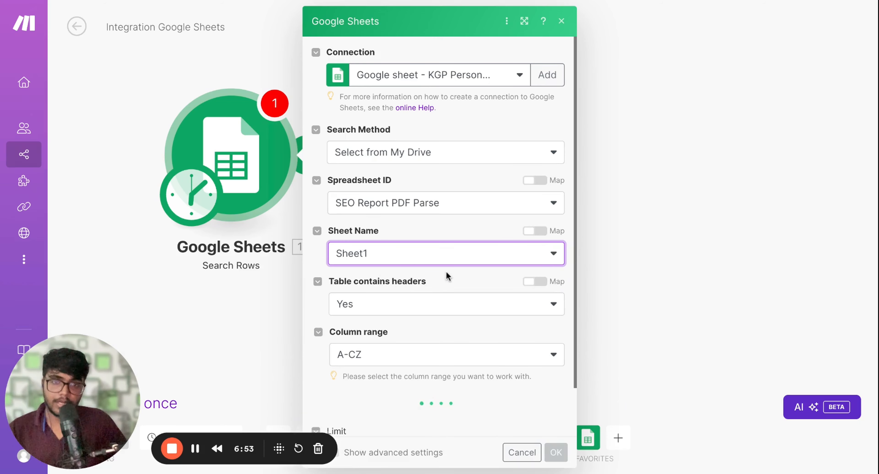
Set the Search Rows result limit to 1 and save the module settings
{"action": "scroll", "coordinate": [446, 271], "scroll_direction": "down", "scroll_amount": 1}
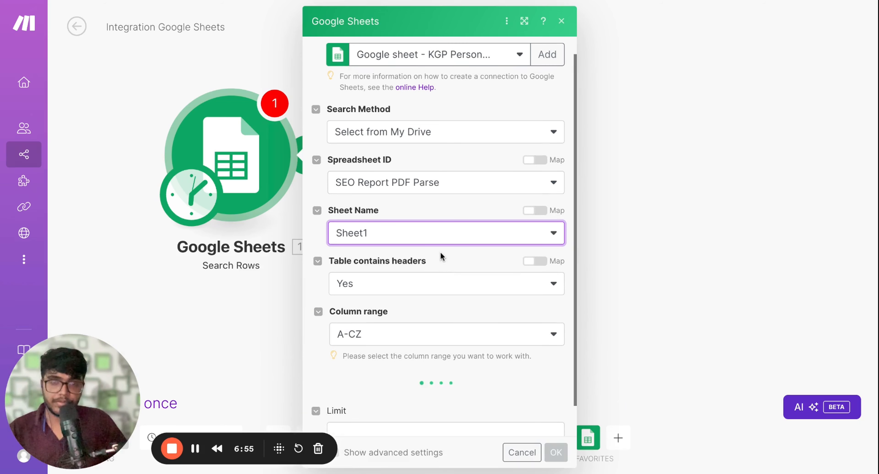
{"action": "scroll", "coordinate": [440, 252], "scroll_direction": "down", "scroll_amount": 1}
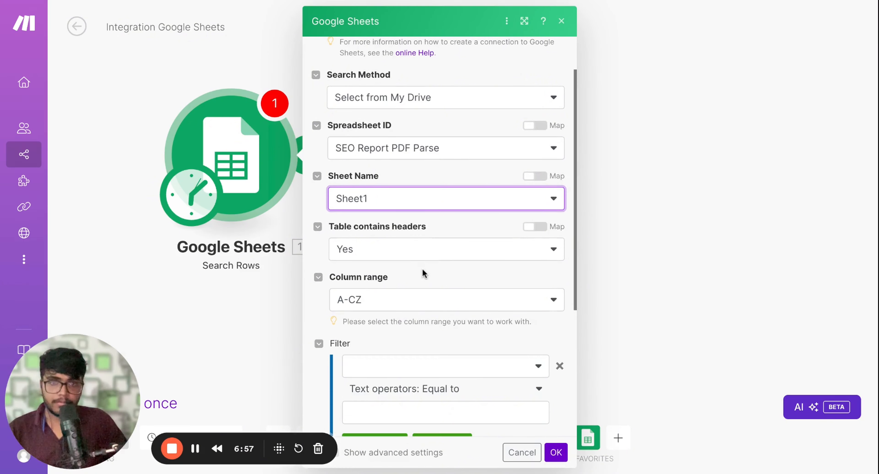
{"action": "scroll", "coordinate": [422, 268], "scroll_direction": "down", "scroll_amount": 5}
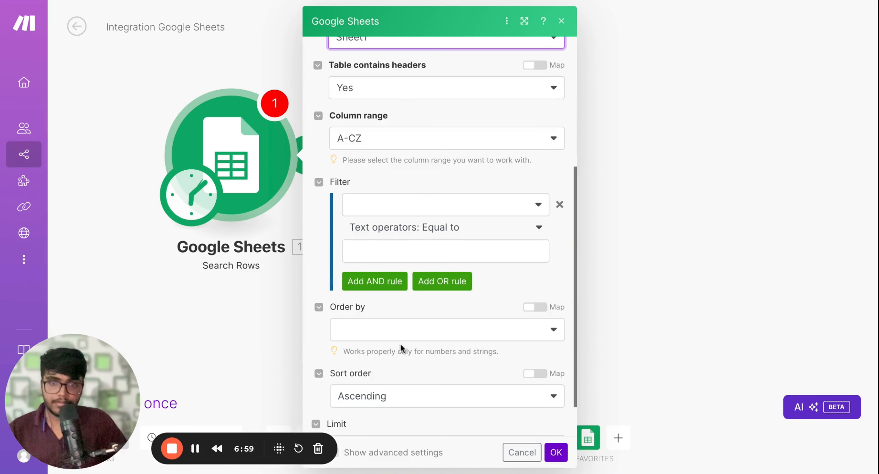
{"action": "scroll", "coordinate": [401, 338], "scroll_direction": "down", "scroll_amount": 1}
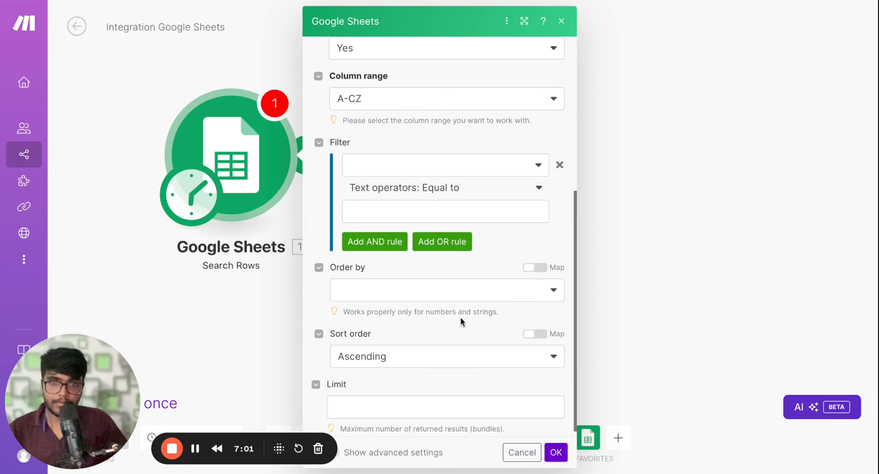
{"action": "left_click", "coordinate": [404, 402]}
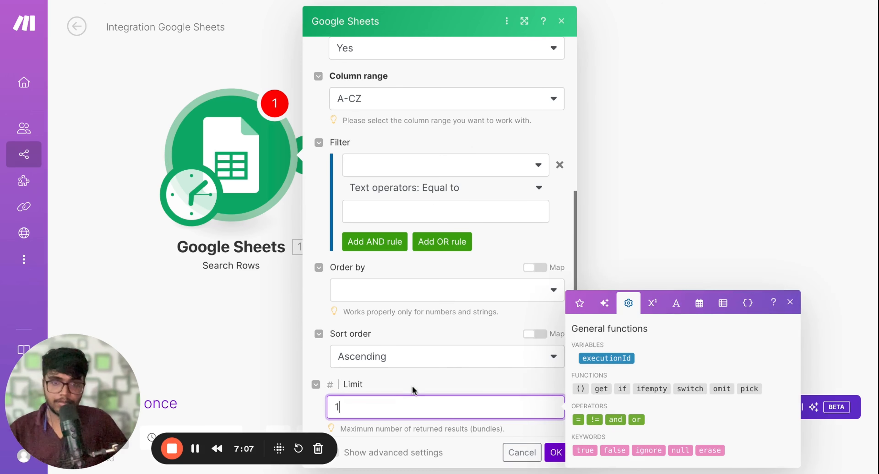
{"action": "left_click", "coordinate": [408, 392]}
{"action": "left_click", "coordinate": [555, 453]}
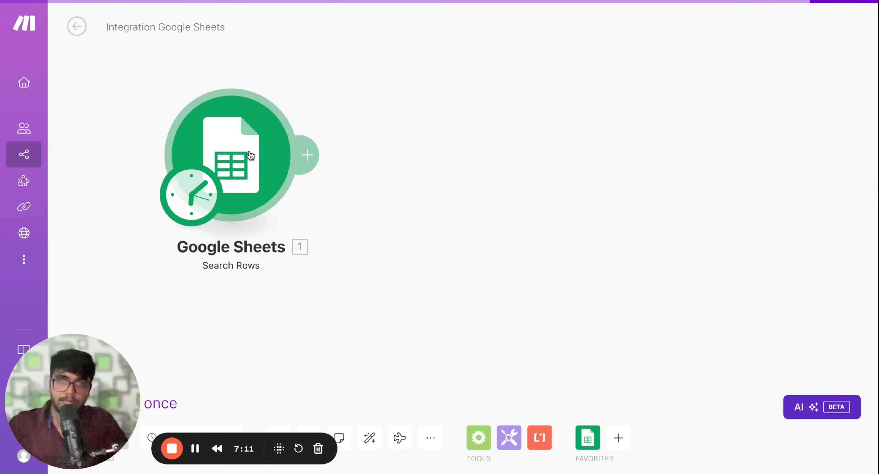
Run only the Google Sheets module and examine the PDF URL in its output bundle
{"action": "right_click", "coordinate": [249, 138]}
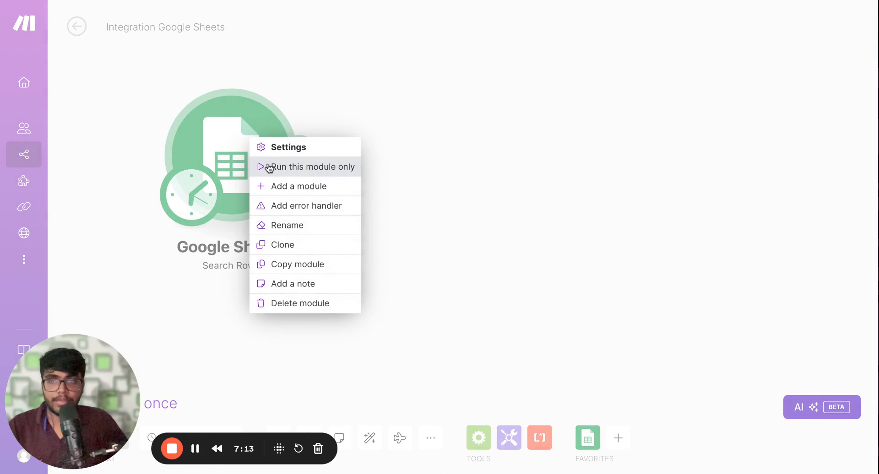
{"action": "left_click", "coordinate": [264, 166]}
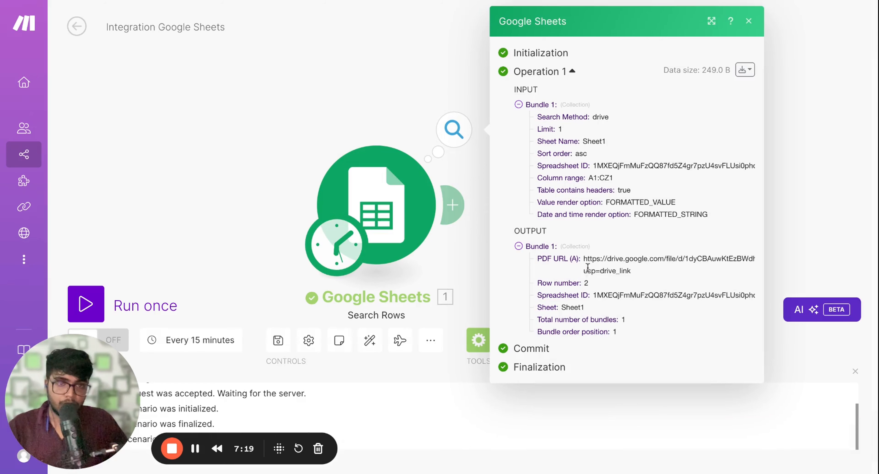
{"action": "triple_click", "coordinate": [584, 261]}
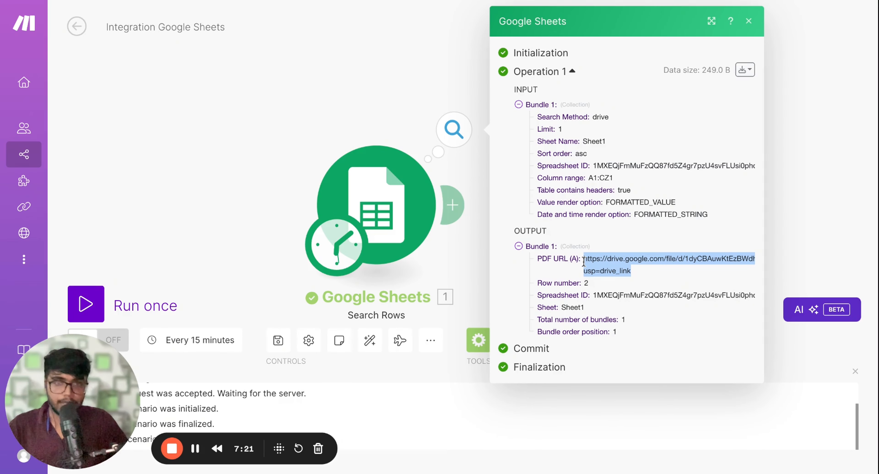
Reopen the Search Rows settings to check the limit, and close them
{"action": "left_click", "coordinate": [467, 290]}
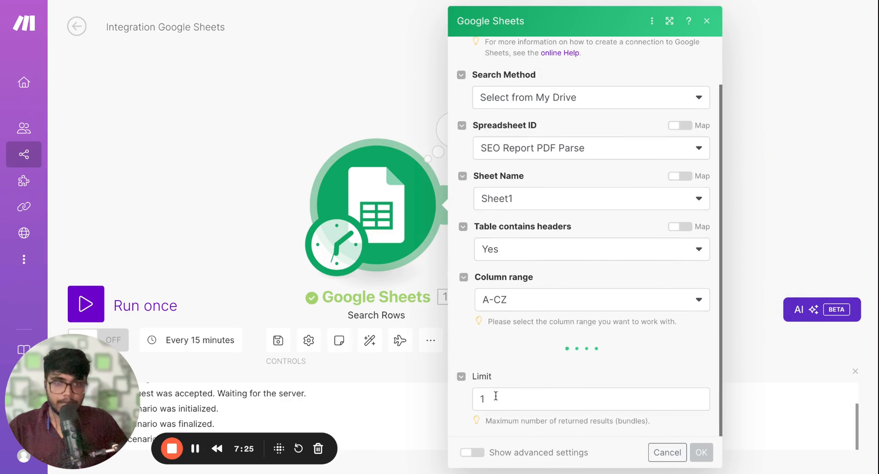
{"action": "left_click", "coordinate": [495, 396]}
{"action": "left_click", "coordinate": [743, 321]}
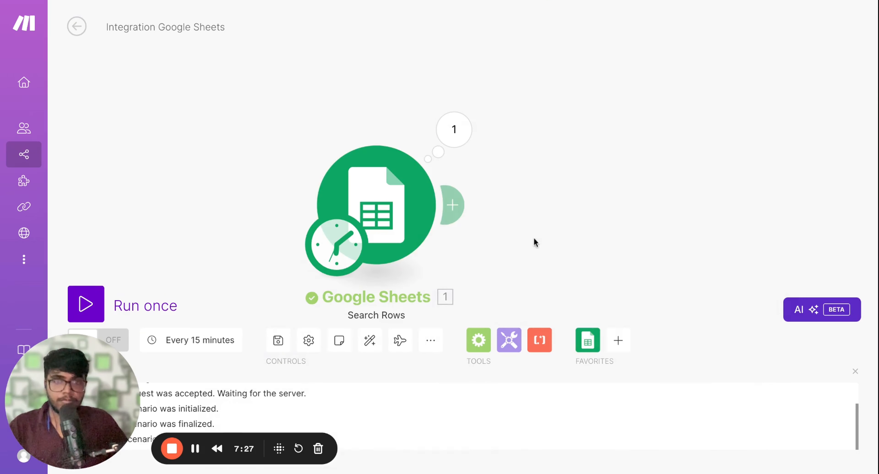
{"action": "scroll", "coordinate": [388, 216], "scroll_direction": "right", "scroll_amount": 5}
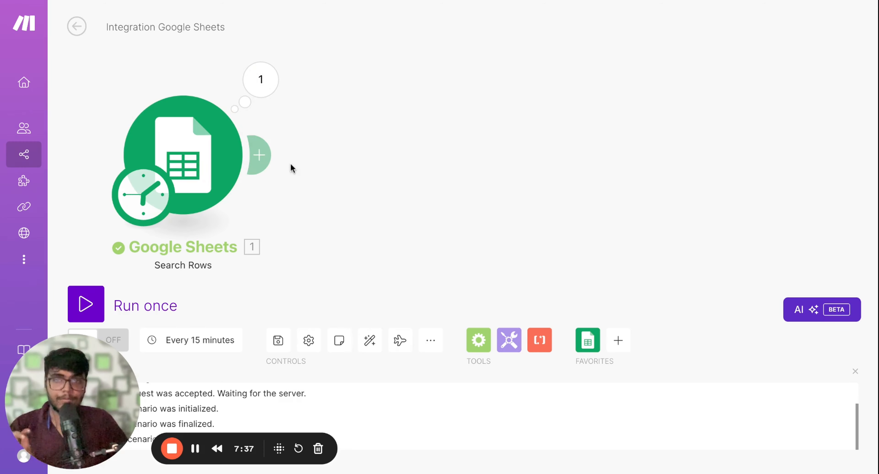
Add a PDF.co Convert from PDF module after the Google Sheets Search Rows module
{"action": "left_click", "coordinate": [259, 154]}
{"action": "left_click", "coordinate": [418, 201]}
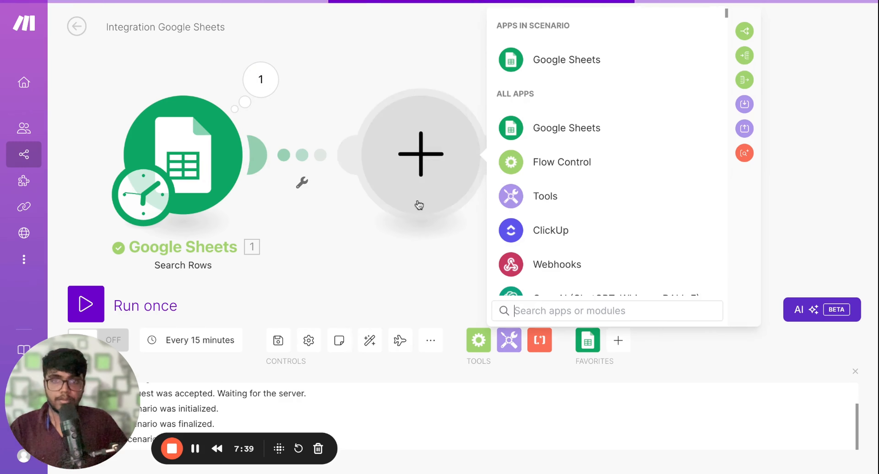
{"action": "type", "text": "pdf"}
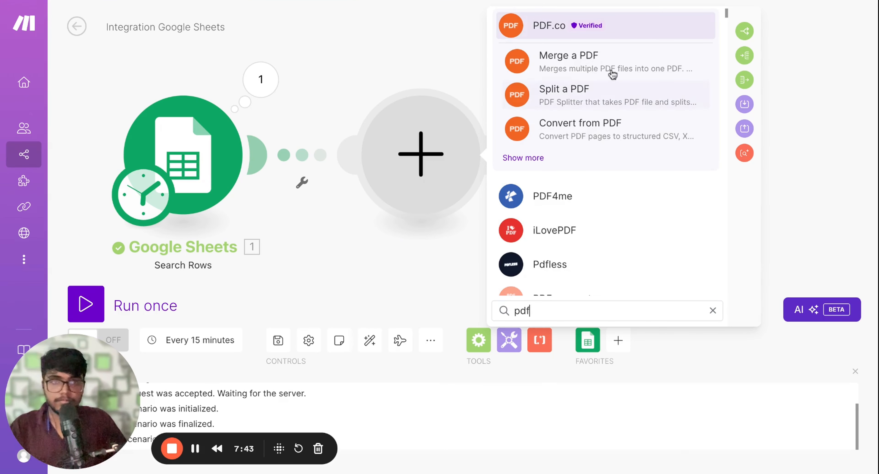
{"action": "left_click", "coordinate": [560, 30]}
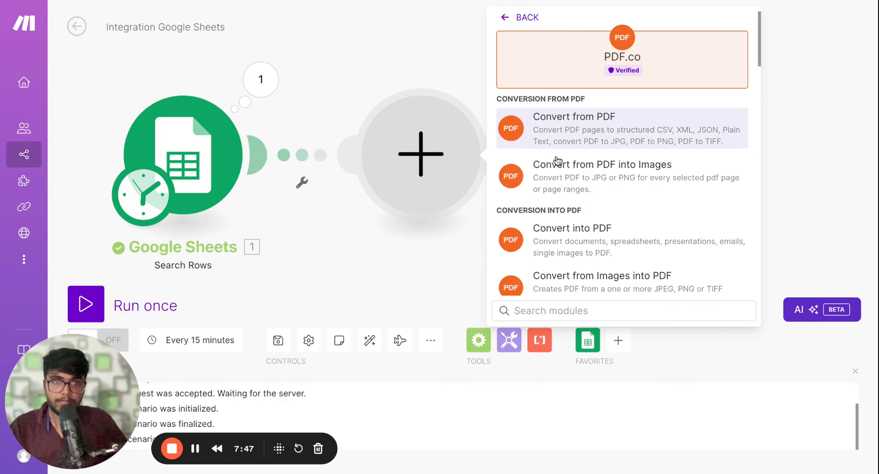
{"action": "scroll", "coordinate": [557, 160], "scroll_direction": "down", "scroll_amount": 1}
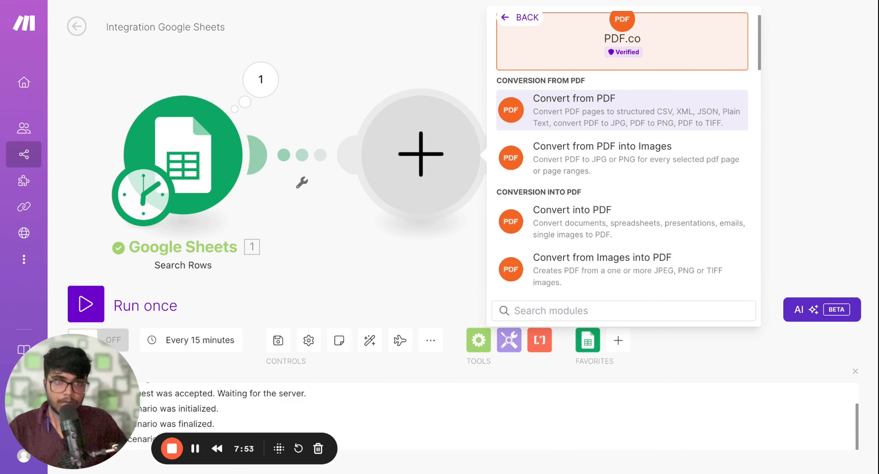
{"action": "left_click", "coordinate": [558, 115]}
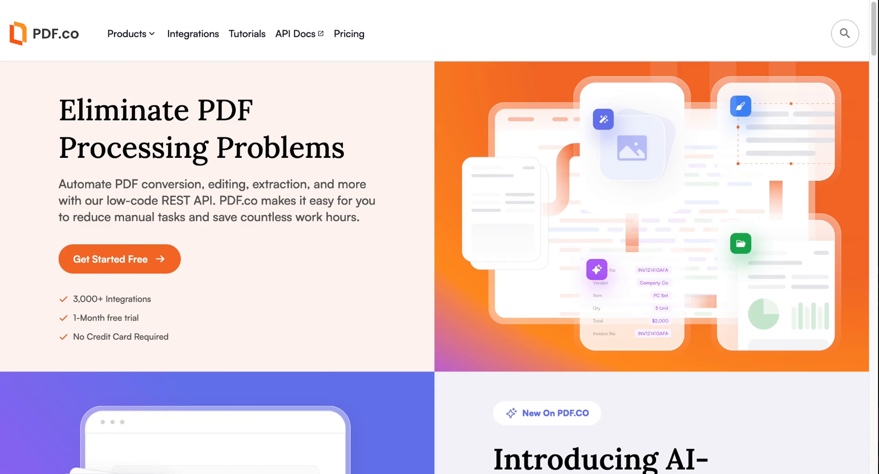
Switch to the PDF.co website and look over its home page, integrations and subscription plans with their credits
{"action": "scroll", "coordinate": [169, 163], "scroll_direction": "down", "scroll_amount": 4}
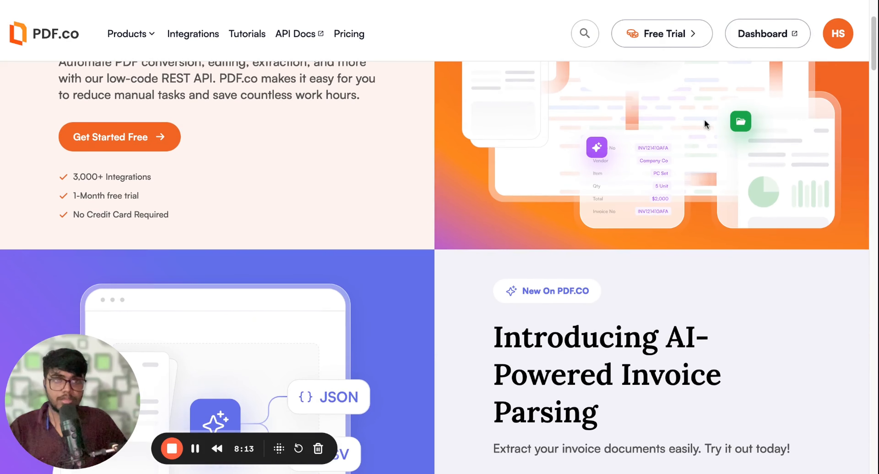
{"action": "scroll", "coordinate": [79, 221], "scroll_direction": "down", "scroll_amount": 15}
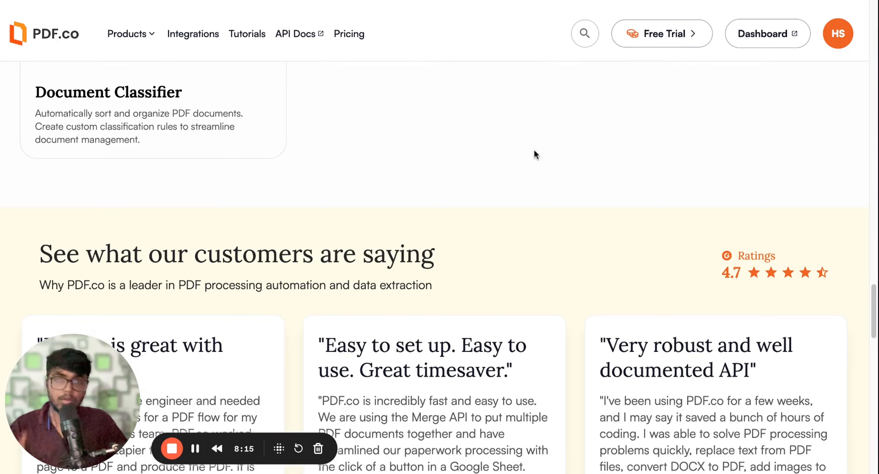
{"action": "scroll", "coordinate": [456, 179], "scroll_direction": "up", "scroll_amount": 8}
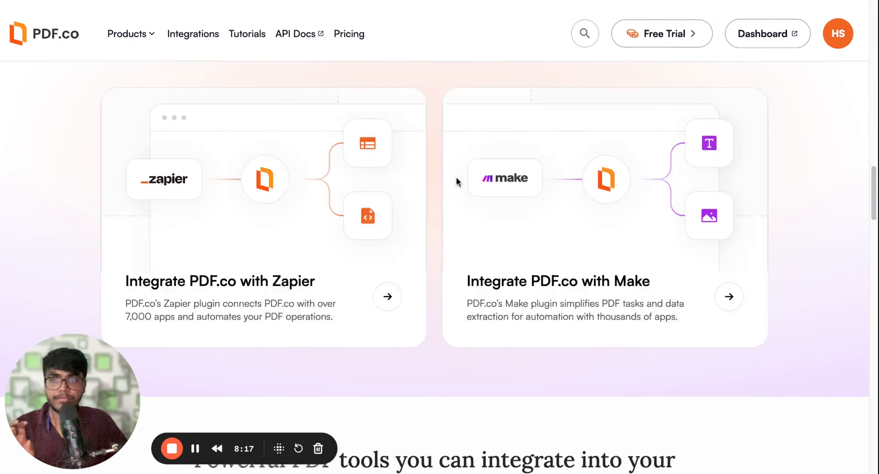
{"action": "scroll", "coordinate": [457, 179], "scroll_direction": "up", "scroll_amount": 5}
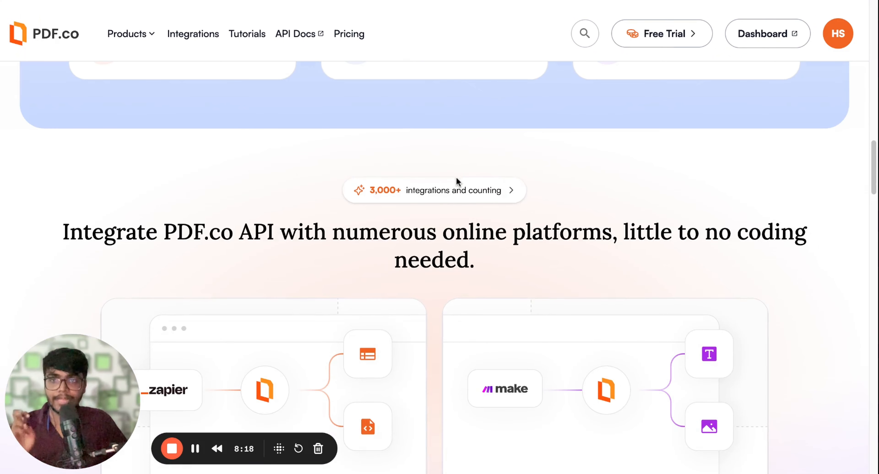
{"action": "left_click", "coordinate": [350, 35]}
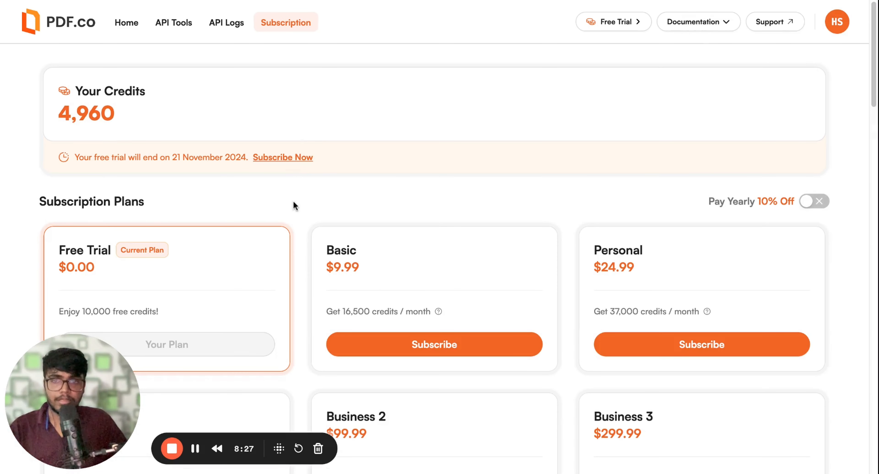
{"action": "scroll", "coordinate": [292, 200], "scroll_direction": "down", "scroll_amount": 4}
{"action": "scroll", "coordinate": [112, 173], "scroll_direction": "up", "scroll_amount": 3}
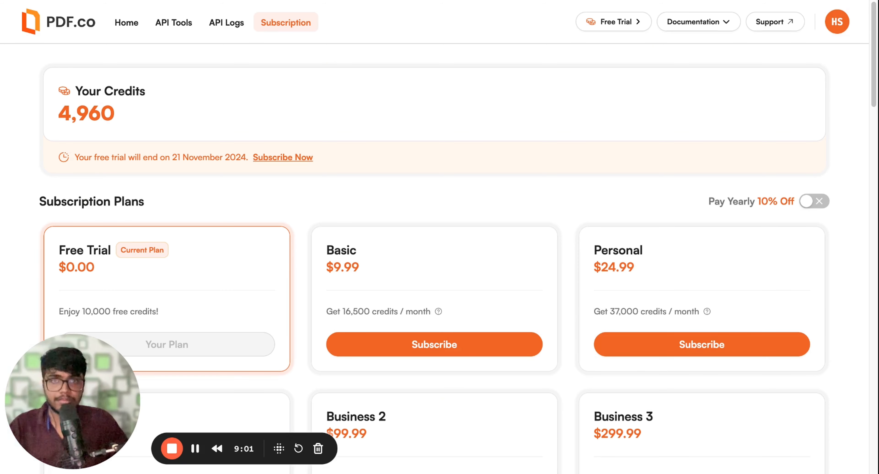
Examine the PDF.co API logs for the credits spent by each PDF-to-text conversion call
{"action": "left_click", "coordinate": [235, 24]}
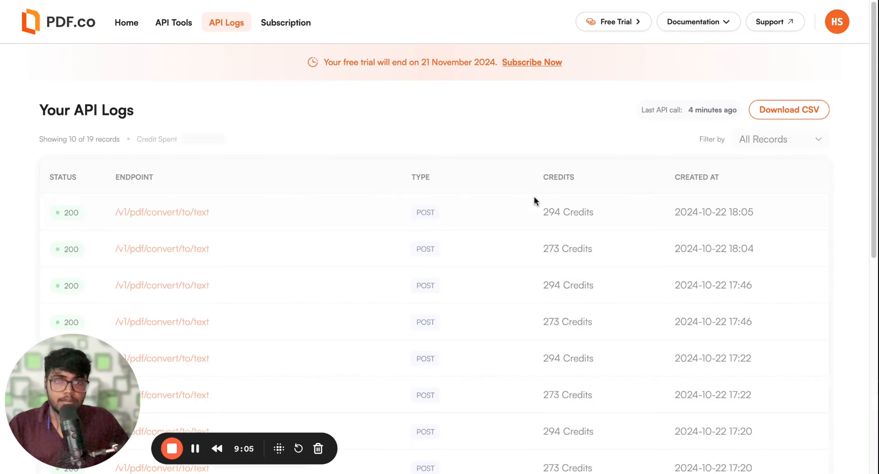
{"action": "scroll", "coordinate": [533, 200], "scroll_direction": "down", "scroll_amount": 4}
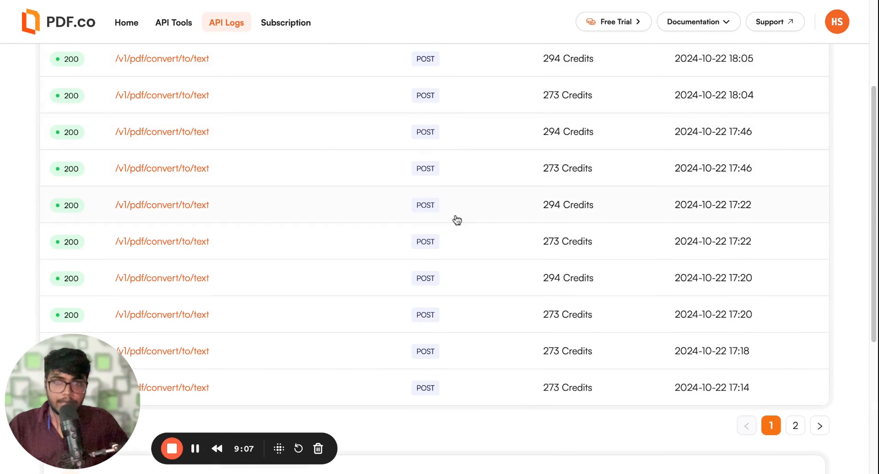
{"action": "scroll", "coordinate": [439, 224], "scroll_direction": "up", "scroll_amount": 1}
{"action": "scroll", "coordinate": [439, 225], "scroll_direction": "up", "scroll_amount": 1}
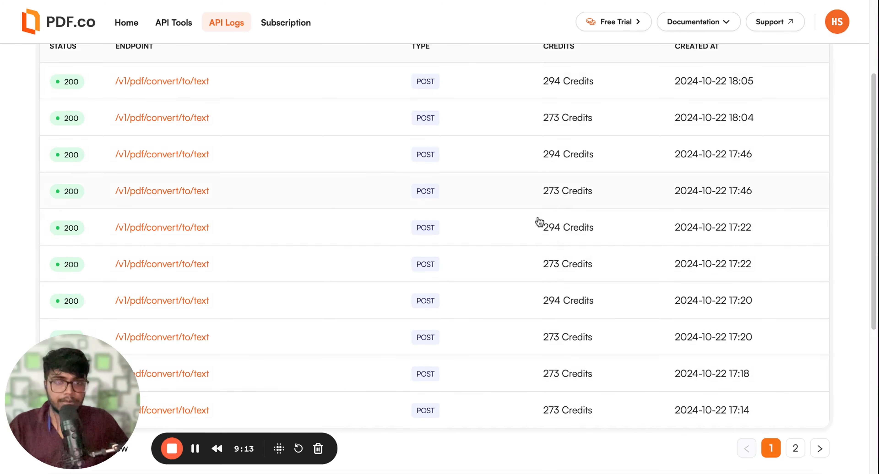
{"action": "scroll", "coordinate": [384, 160], "scroll_direction": "up", "scroll_amount": 2}
{"action": "scroll", "coordinate": [383, 161], "scroll_direction": "up", "scroll_amount": 3}
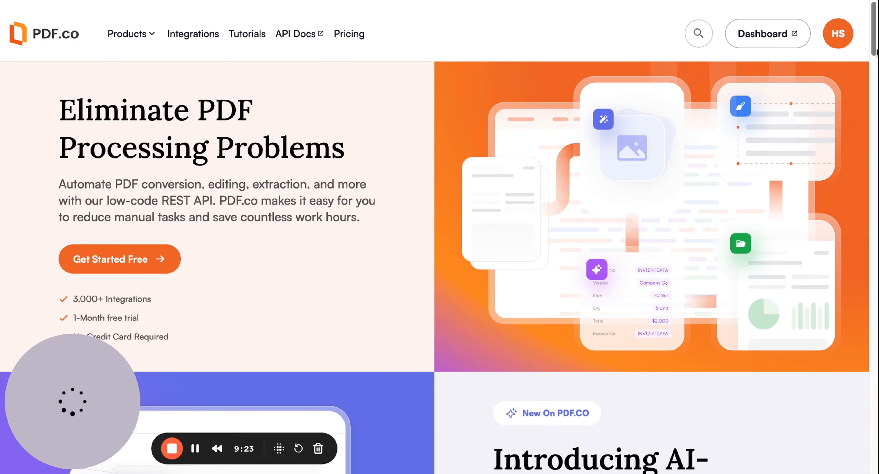
Open the PDF.co dashboard to locate the API key section, and return to the Make scenario
{"action": "left_click", "coordinate": [790, 42]}
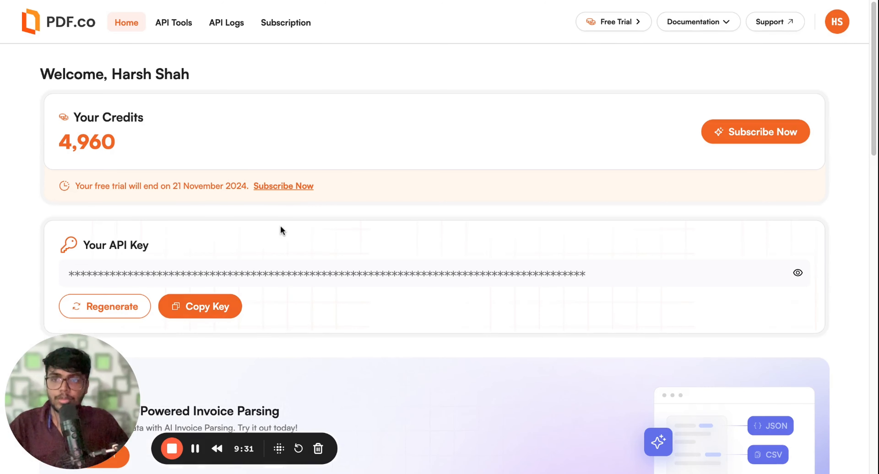
{"action": "scroll", "coordinate": [280, 224], "scroll_direction": "down", "scroll_amount": 1}
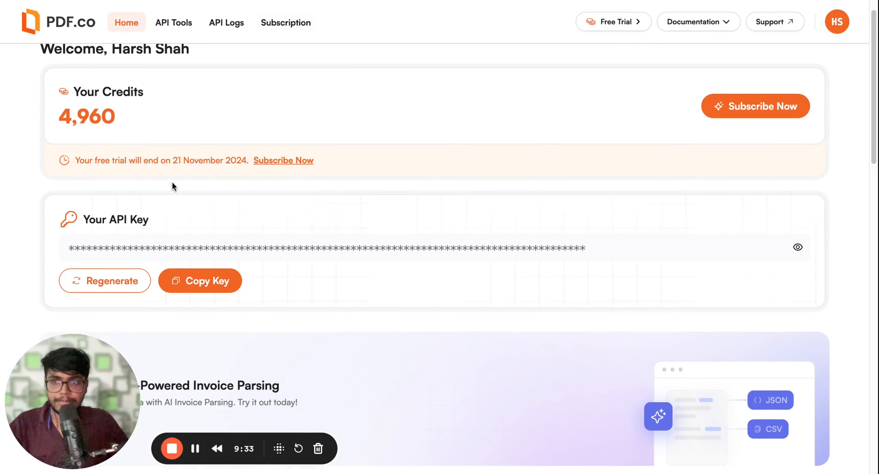
{"action": "scroll", "coordinate": [200, 194], "scroll_direction": "down", "scroll_amount": 1}
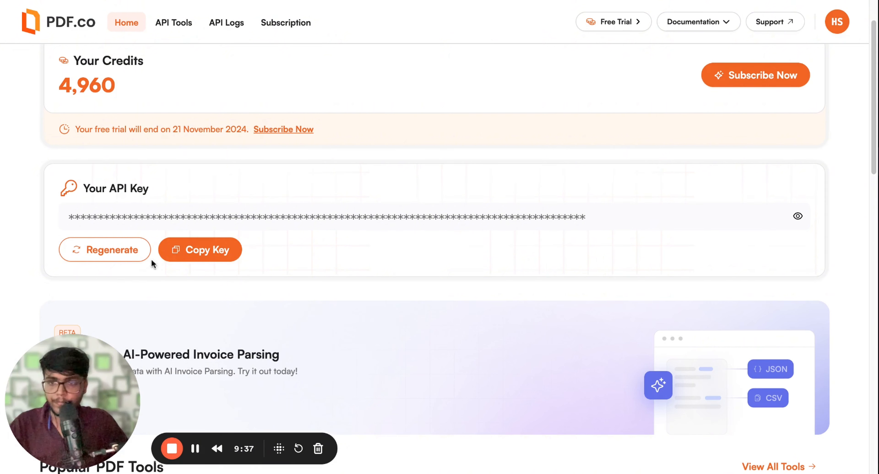
{"action": "left_click", "coordinate": [332, 0]}
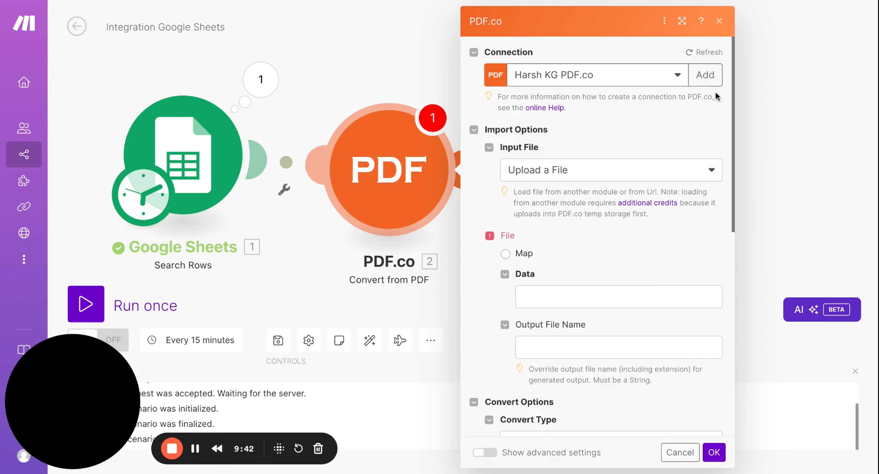
{"action": "left_click", "coordinate": [706, 77]}
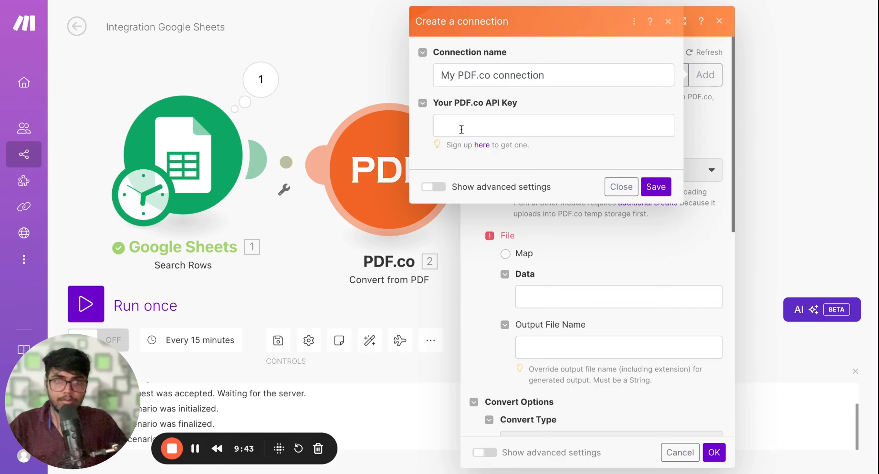
{"action": "left_click", "coordinate": [461, 128]}
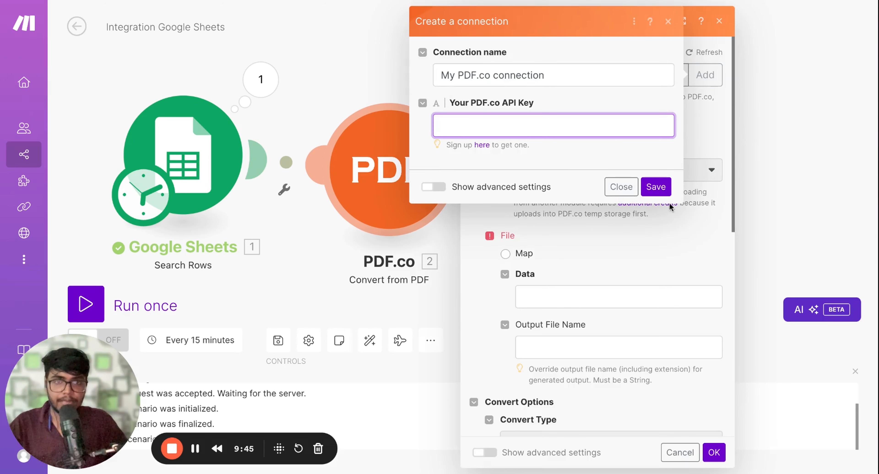
{"action": "left_click", "coordinate": [655, 187]}
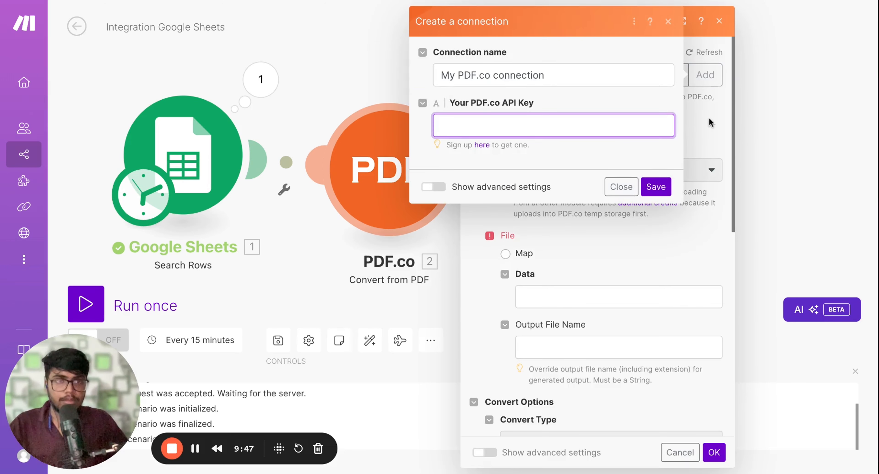
{"action": "left_click", "coordinate": [668, 23]}
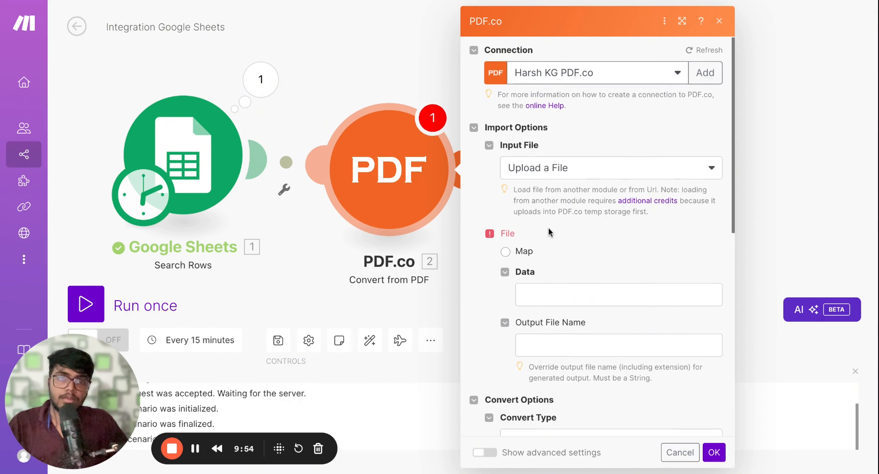
Set the PDF.co input file to Import a File From URL and map PDF URL (A) from Search Rows as its Url
{"action": "scroll", "coordinate": [549, 231], "scroll_direction": "down", "scroll_amount": 1}
{"action": "left_click", "coordinate": [560, 143]}
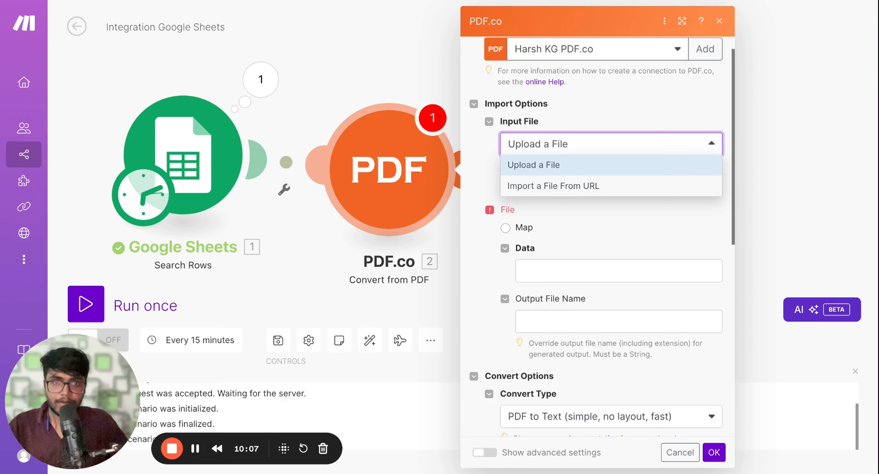
{"action": "left_click", "coordinate": [553, 186]}
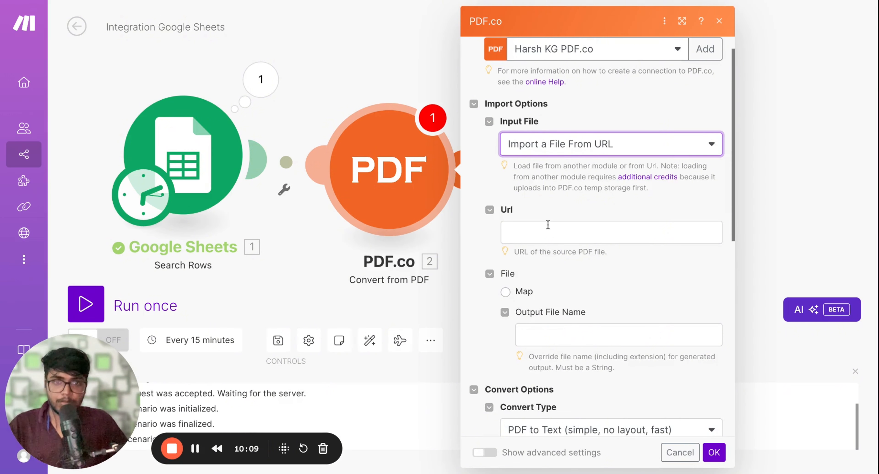
{"action": "left_click", "coordinate": [544, 228]}
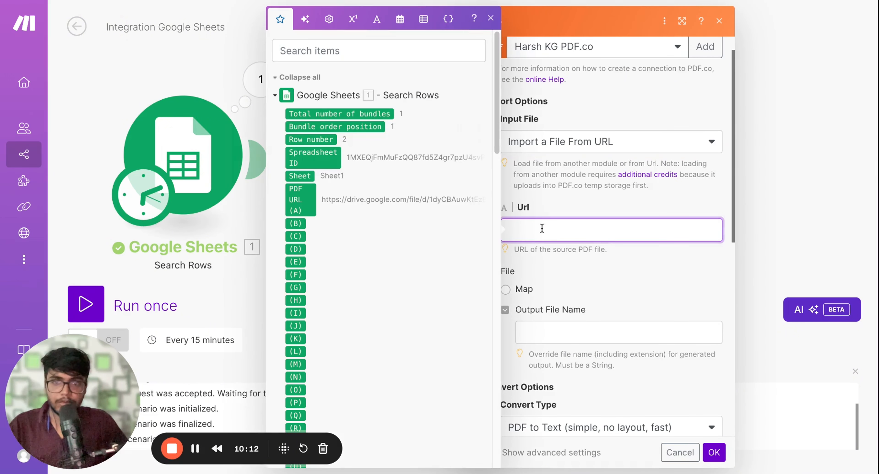
{"action": "left_click", "coordinate": [296, 201]}
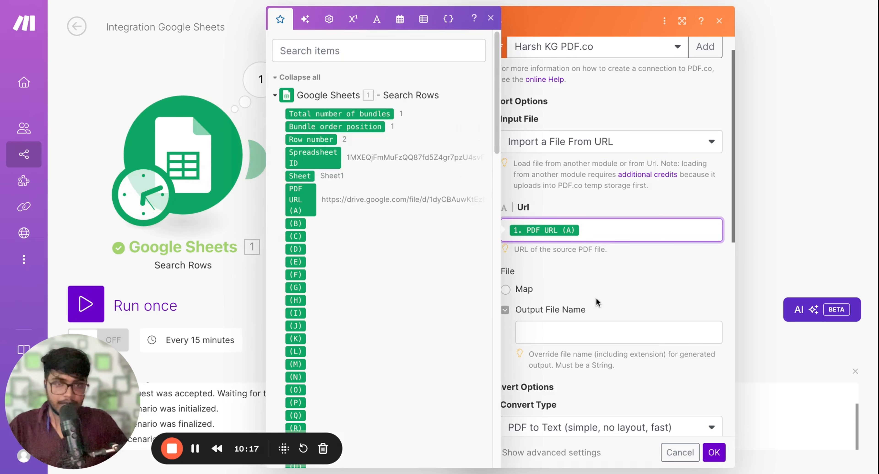
Set the PDF.co module's File option to Map and enter example as the output file name
{"action": "left_click", "coordinate": [596, 288]}
{"action": "scroll", "coordinate": [588, 280], "scroll_direction": "down", "scroll_amount": 1}
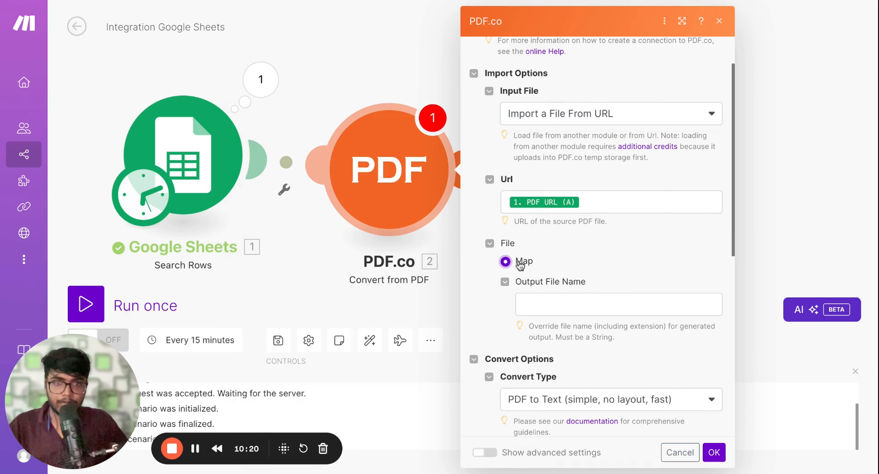
{"action": "scroll", "coordinate": [581, 257], "scroll_direction": "down", "scroll_amount": 1}
{"action": "left_click", "coordinate": [560, 266]}
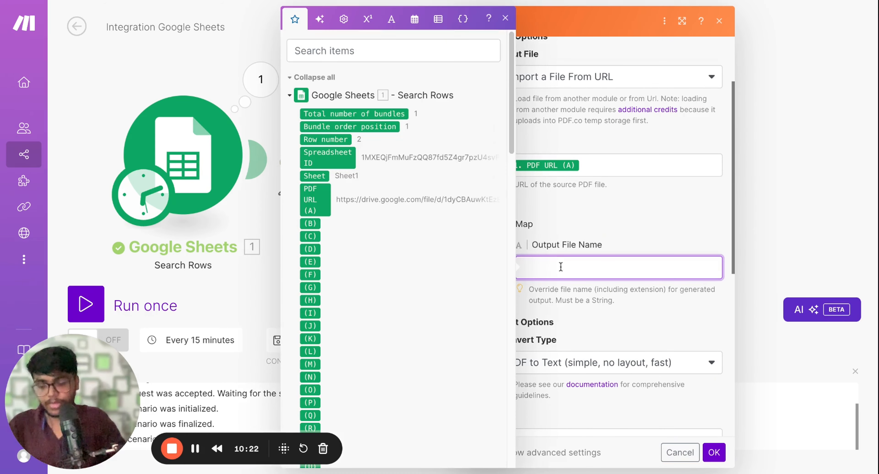
{"action": "type", "text": "example"}
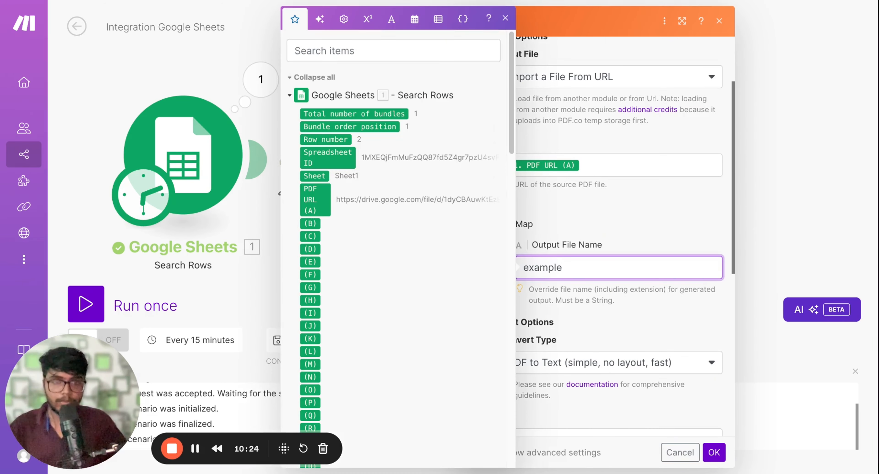
{"action": "left_click", "coordinate": [614, 239]}
Set the PDF.co module's convert type to PDF to Text
{"action": "scroll", "coordinate": [599, 250], "scroll_direction": "down", "scroll_amount": 5}
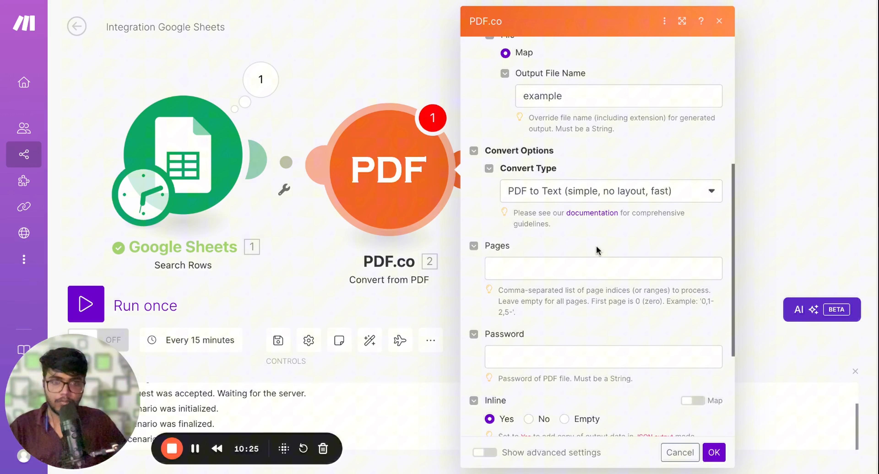
{"action": "left_click", "coordinate": [572, 192]}
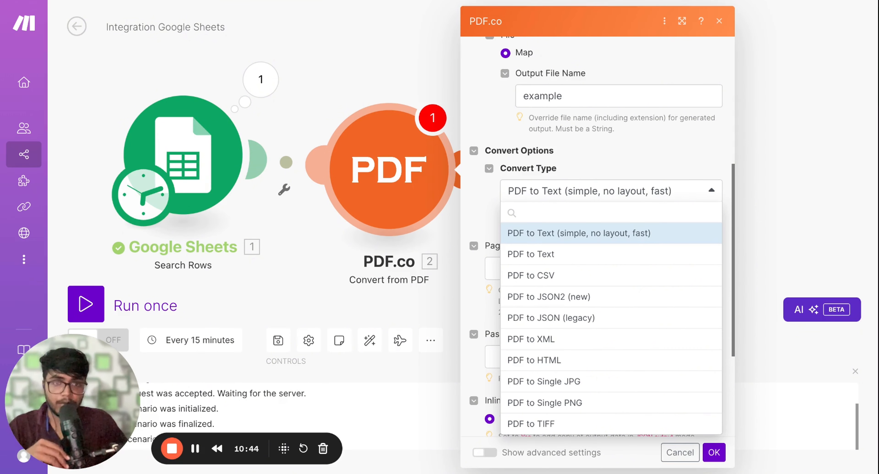
{"action": "left_click", "coordinate": [558, 237]}
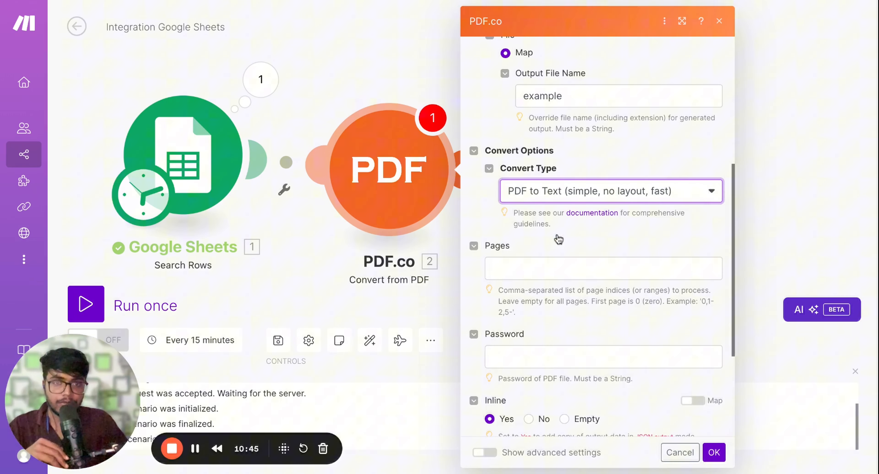
{"action": "left_click", "coordinate": [568, 197]}
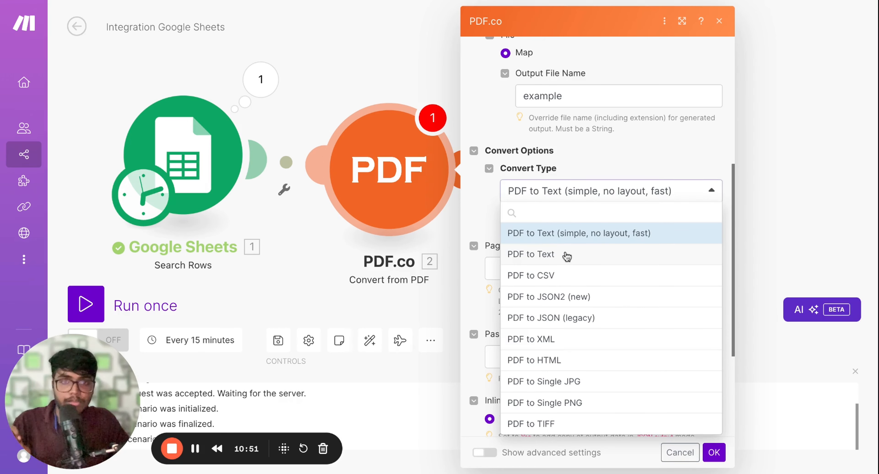
{"action": "left_click", "coordinate": [568, 252]}
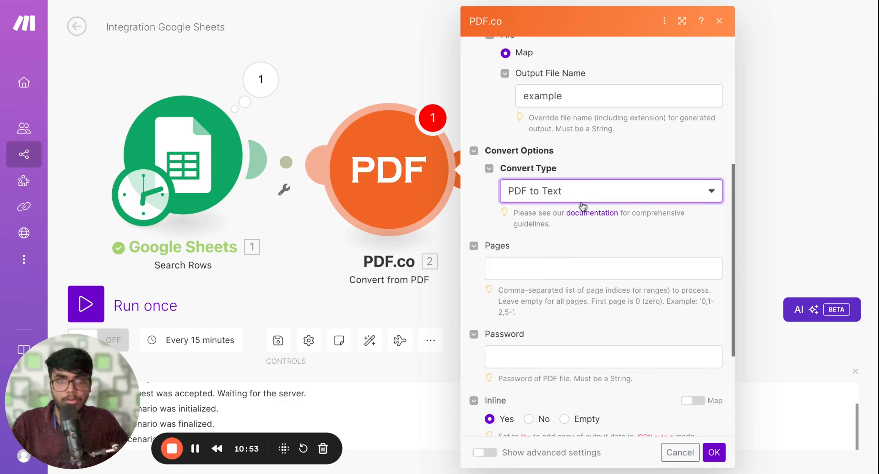
Keep the PDF.co export type as Download a File and save the module's settings
{"action": "scroll", "coordinate": [567, 300], "scroll_direction": "down", "scroll_amount": 4}
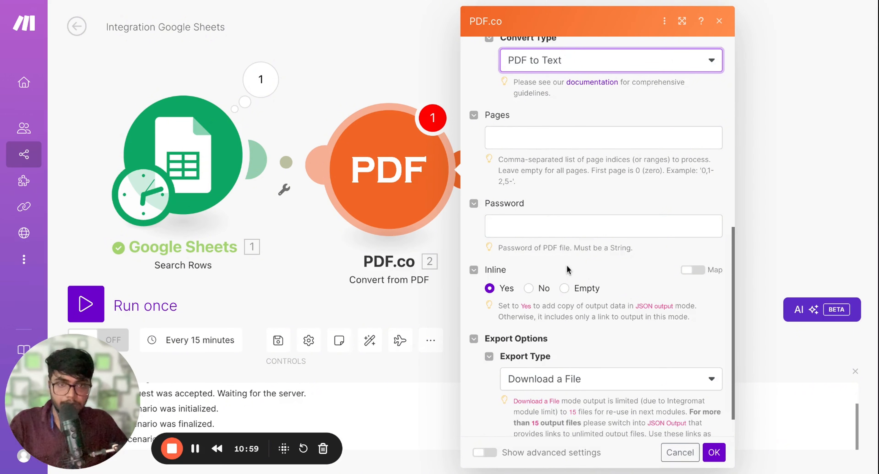
{"action": "scroll", "coordinate": [569, 269], "scroll_direction": "down", "scroll_amount": 1}
{"action": "scroll", "coordinate": [567, 266], "scroll_direction": "down", "scroll_amount": 1}
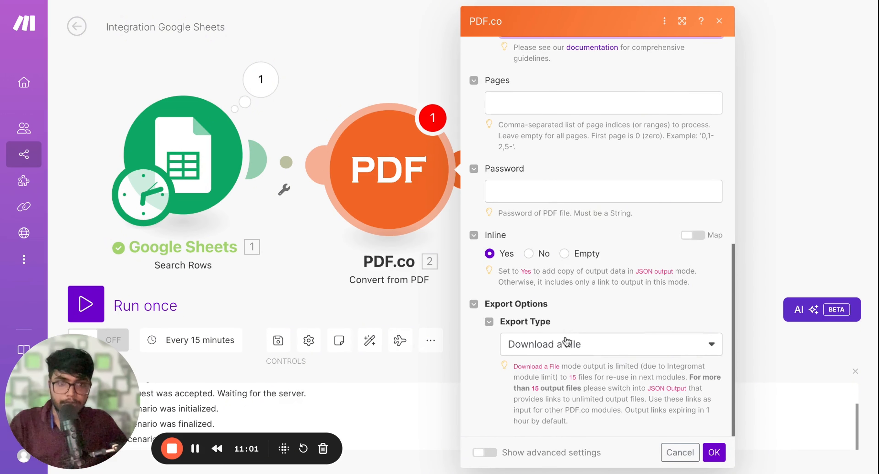
{"action": "left_click", "coordinate": [587, 347]}
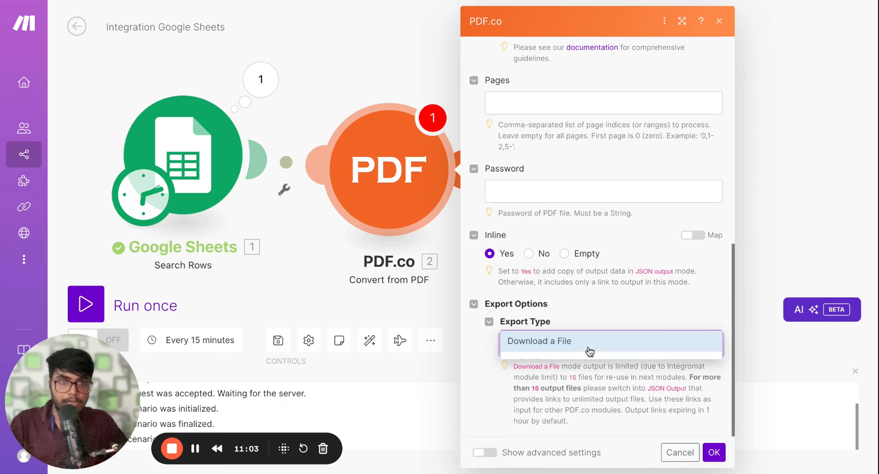
{"action": "left_click", "coordinate": [598, 314]}
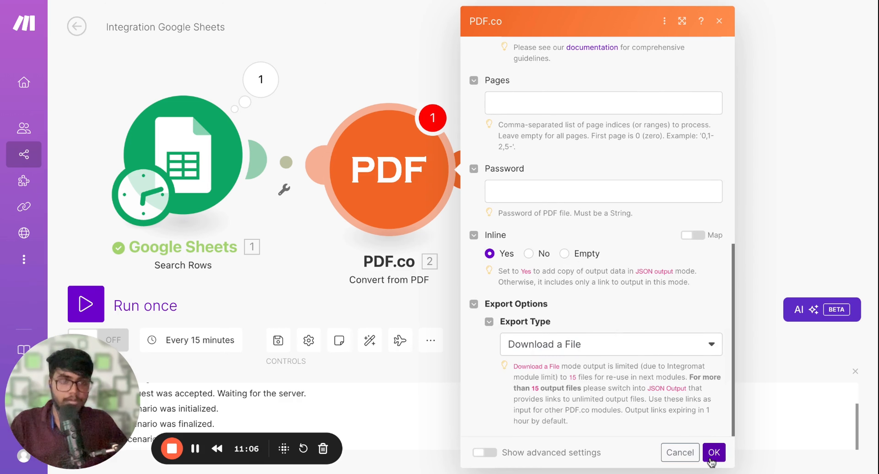
{"action": "left_click", "coordinate": [714, 452]}
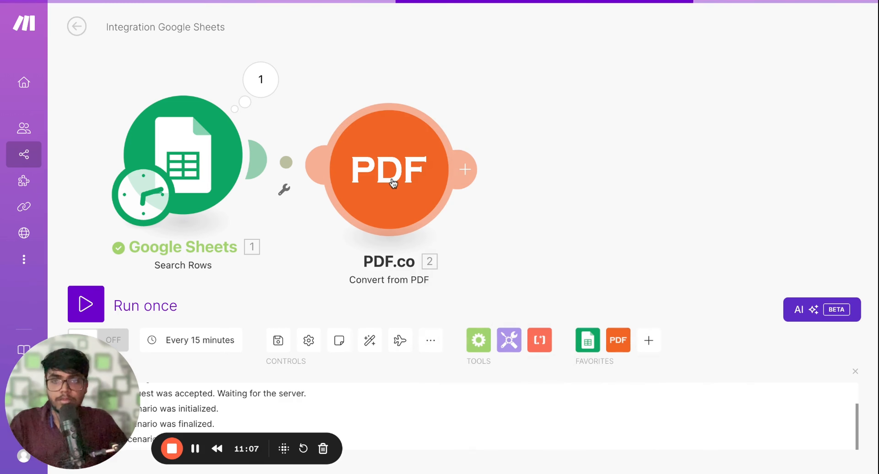
Run the scenario once and inspect the Data field in the PDF.co module's output bundle
{"action": "left_click_drag", "start_coordinate": [393, 182], "coordinate": [400, 172]}
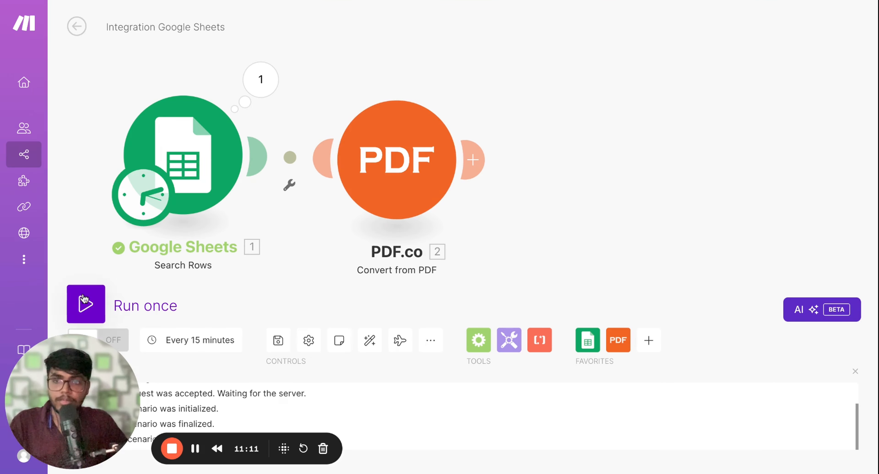
{"action": "left_click", "coordinate": [89, 301]}
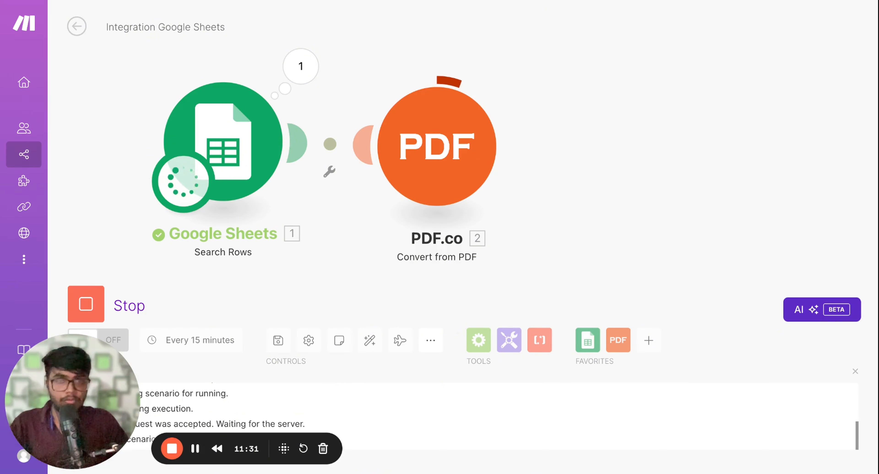
{"action": "left_click", "coordinate": [514, 71]}
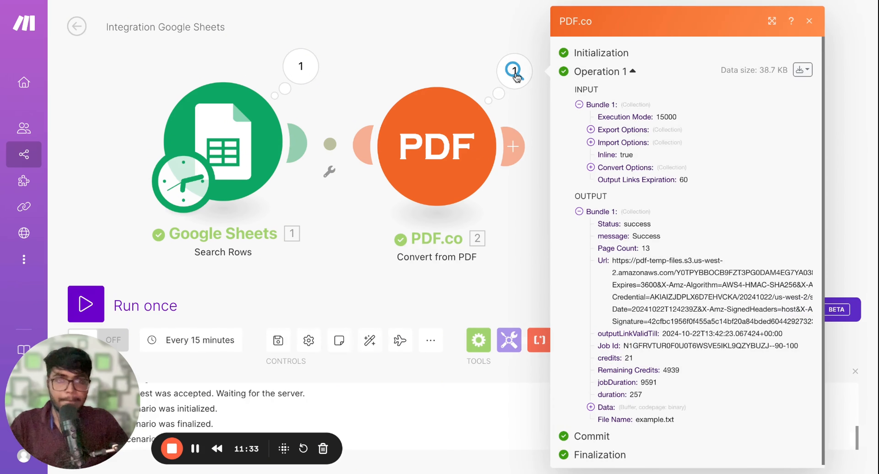
{"action": "scroll", "coordinate": [621, 283], "scroll_direction": "down", "scroll_amount": 1}
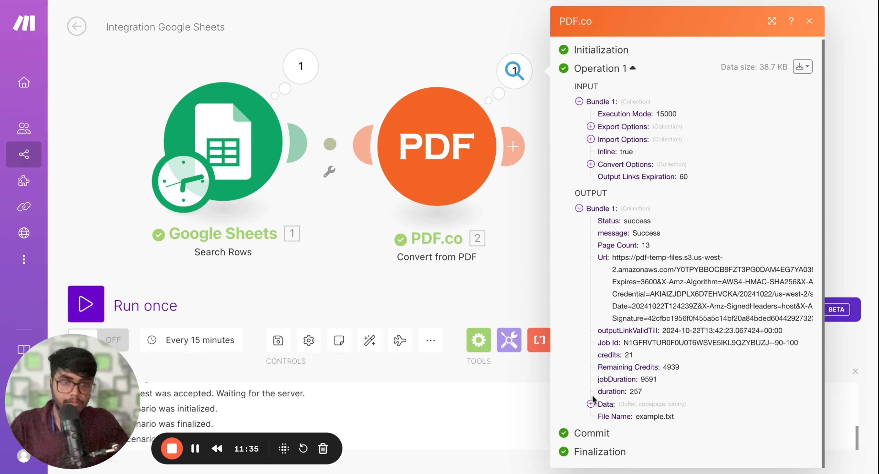
{"action": "left_click", "coordinate": [591, 404]}
{"action": "scroll", "coordinate": [617, 296], "scroll_direction": "down", "scroll_amount": 3}
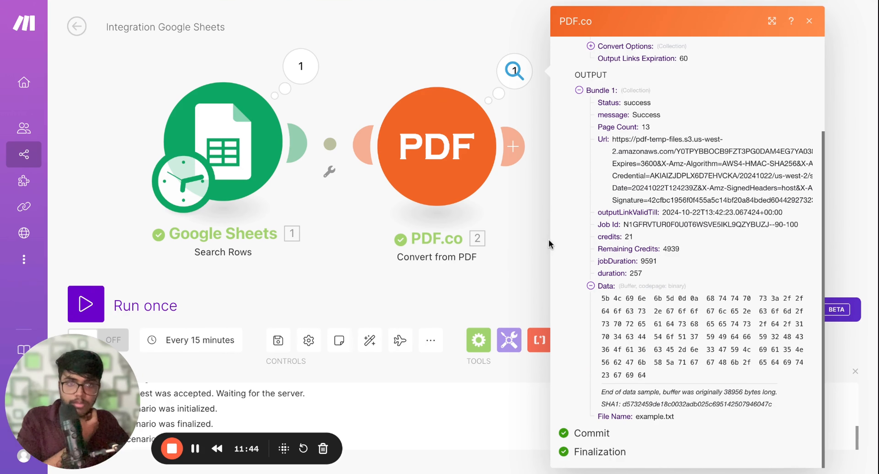
Check the PDF.co settings in the finished PDF Report Analyzer scenario and set the new module's export type to JSON Output
{"action": "left_click", "coordinate": [438, 152]}
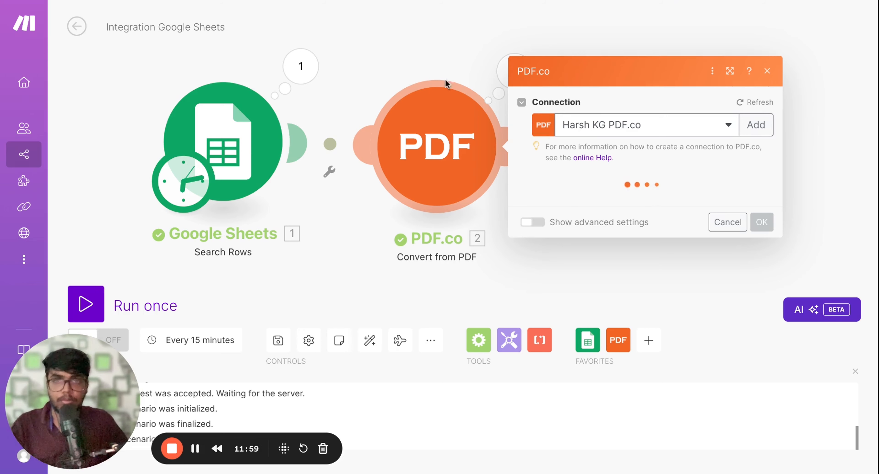
{"action": "left_click", "coordinate": [363, 1]}
{"action": "left_click", "coordinate": [287, 144]}
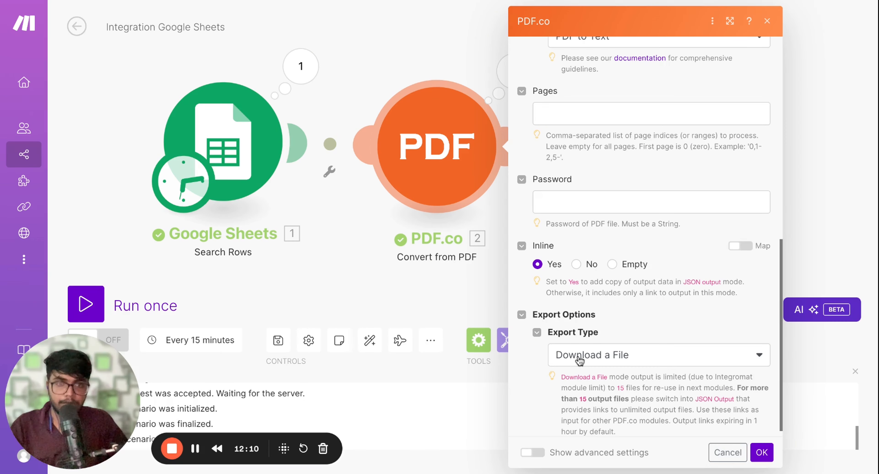
{"action": "left_click", "coordinate": [579, 360]}
{"action": "left_click", "coordinate": [580, 372]}
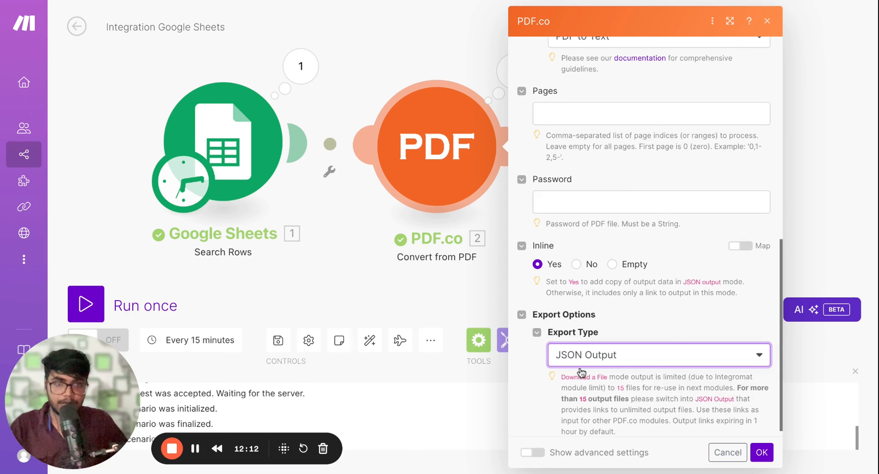
{"action": "left_click", "coordinate": [760, 452]}
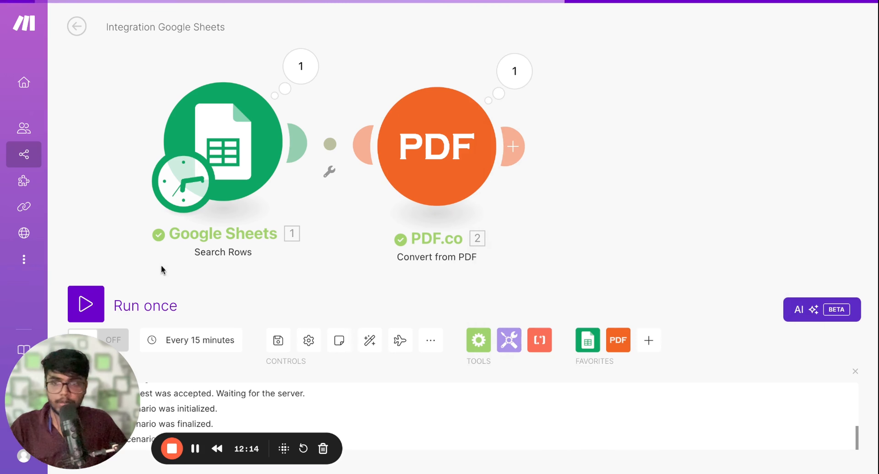
Run the scenario once more and inspect the extracted report text in the Body field of the PDF.co output
{"action": "left_click", "coordinate": [87, 306]}
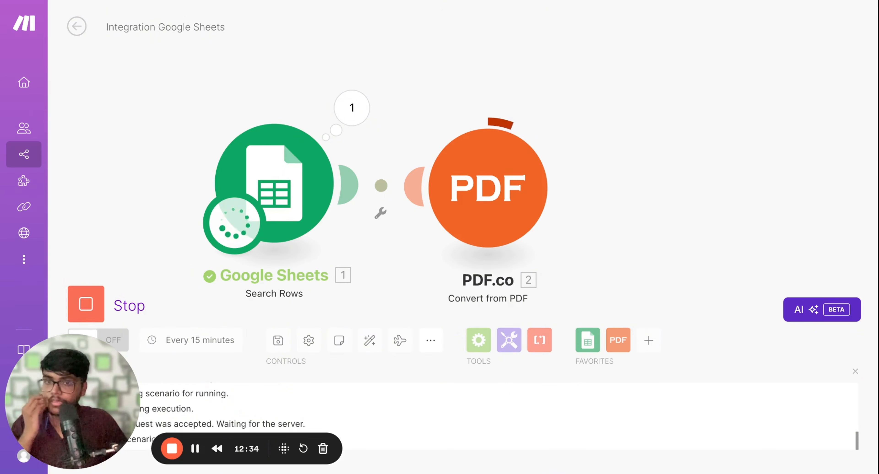
{"action": "left_click", "coordinate": [554, 118]}
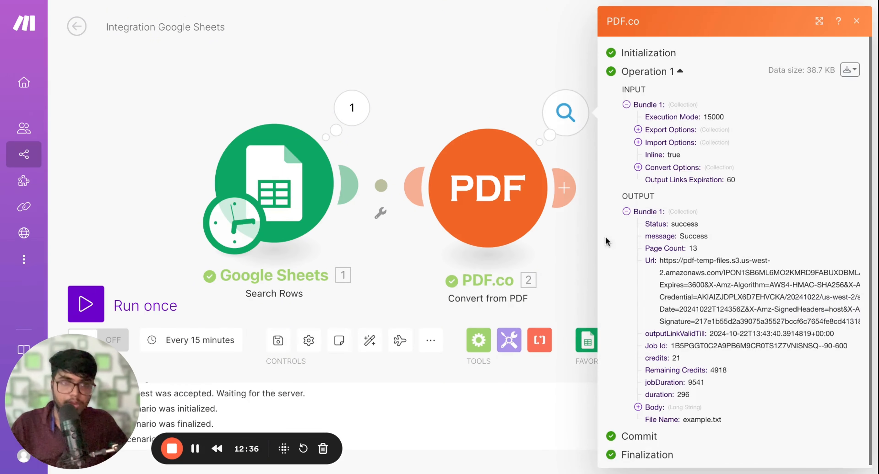
{"action": "left_click", "coordinate": [638, 407]}
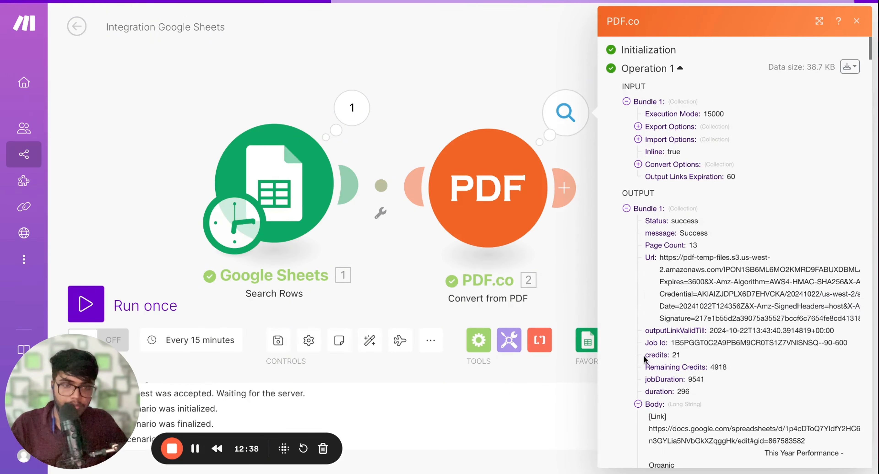
{"action": "scroll", "coordinate": [658, 287], "scroll_direction": "down", "scroll_amount": 10}
{"action": "scroll", "coordinate": [643, 167], "scroll_direction": "up", "scroll_amount": 2}
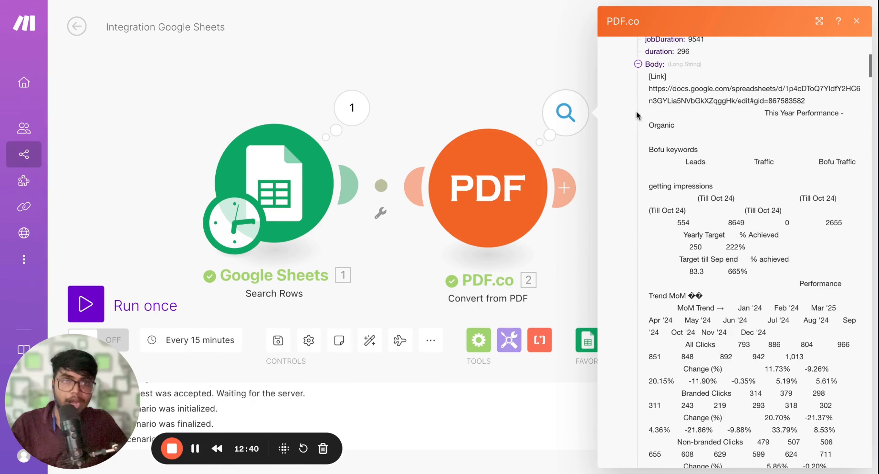
{"action": "left_click_drag", "start_coordinate": [648, 89], "coordinate": [723, 394]}
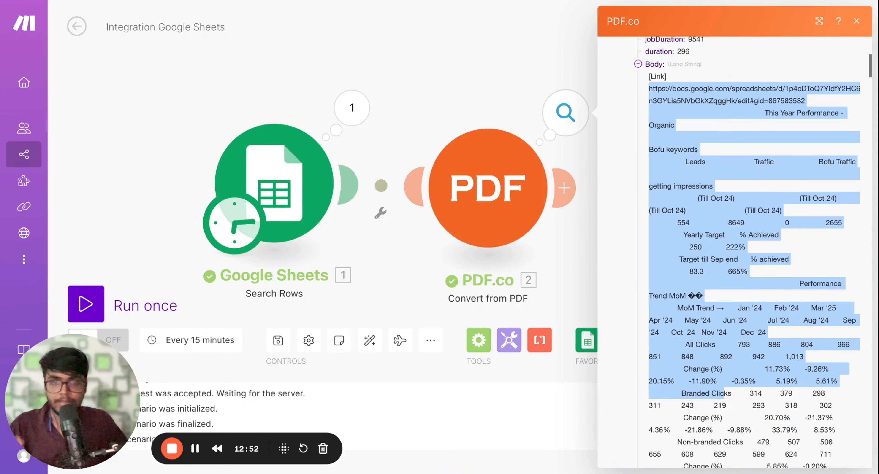
{"action": "key", "text": "Escape"}
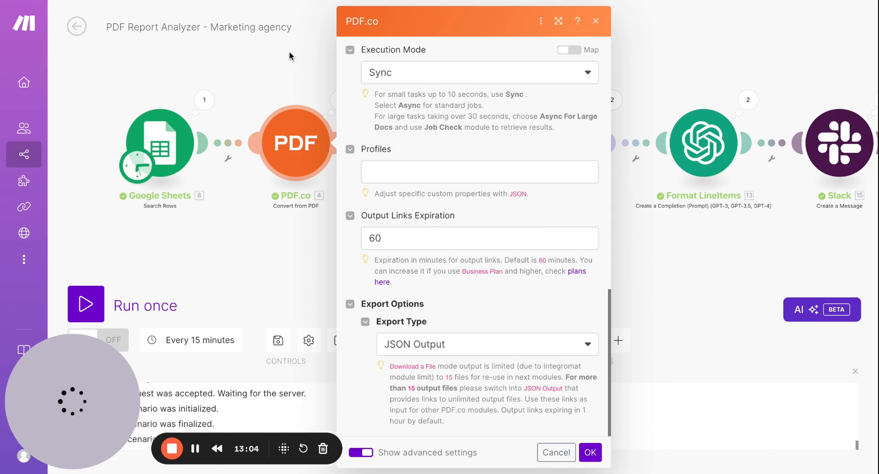
Copy the Extract Variables module from the PDF Report Analyzer scenario and paste it after PDF.co in the new scenario
{"action": "left_click", "coordinate": [289, 51]}
{"action": "right_click", "coordinate": [434, 133]}
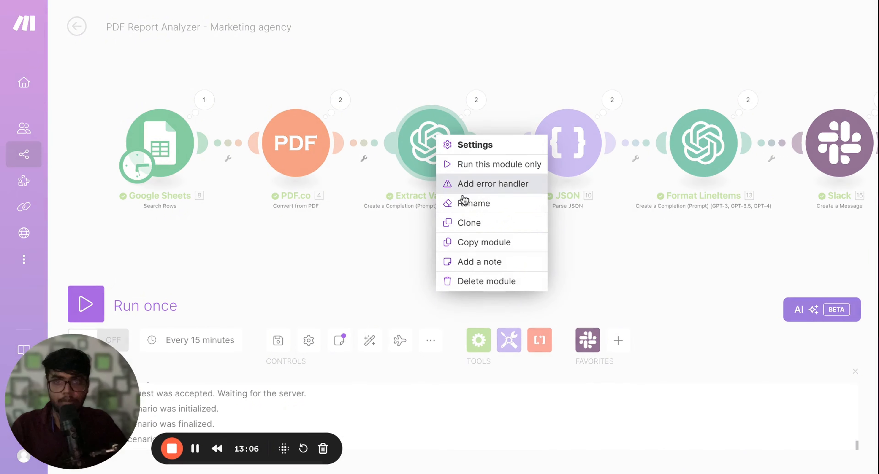
{"action": "left_click", "coordinate": [471, 242]}
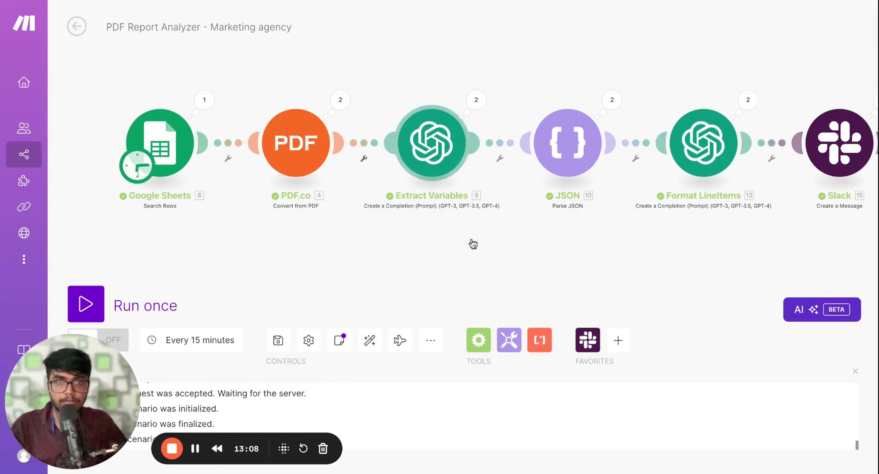
{"action": "left_click", "coordinate": [438, 1]}
{"action": "right_click", "coordinate": [595, 169]}
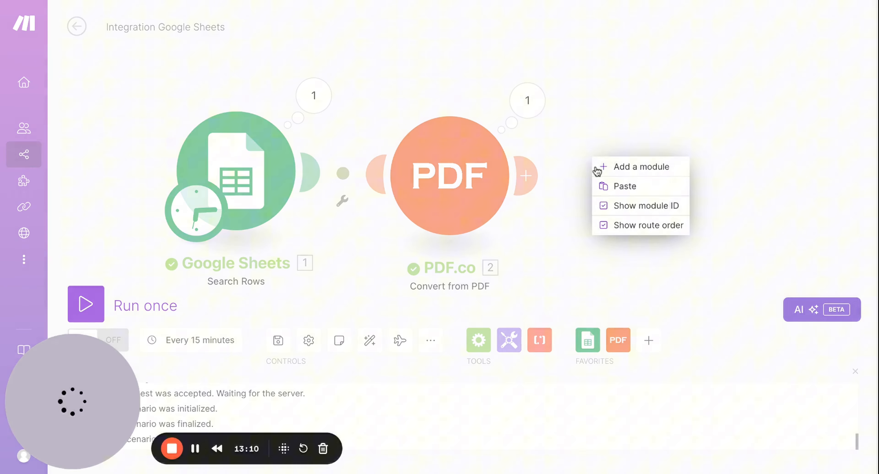
{"action": "left_click", "coordinate": [615, 193]}
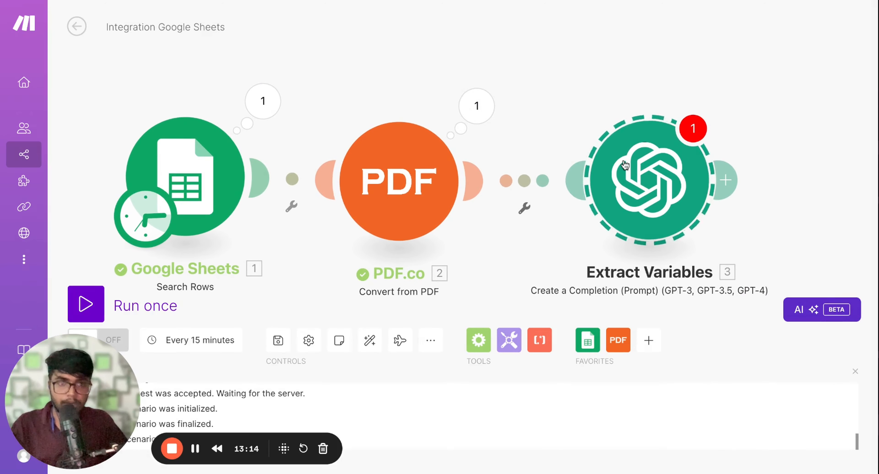
Open the Extract Variables module and review its OpenAI connection, chat completion method and available GPT models
{"action": "left_click", "coordinate": [637, 171]}
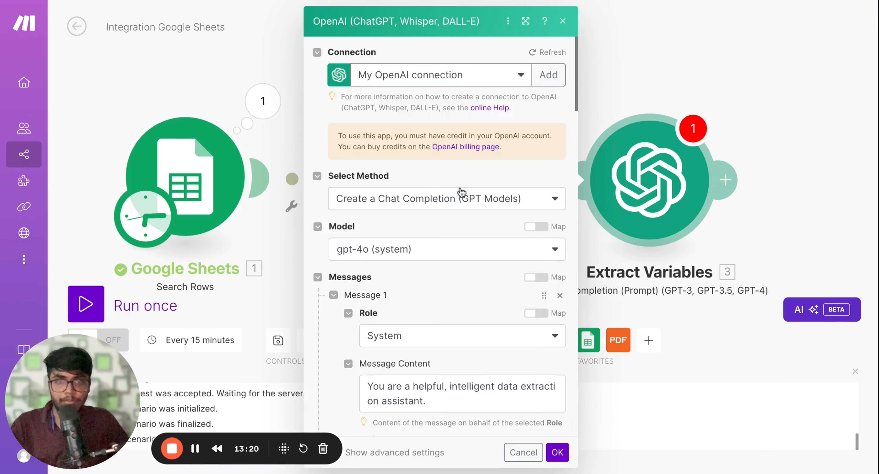
{"action": "scroll", "coordinate": [389, 227], "scroll_direction": "down", "scroll_amount": 1}
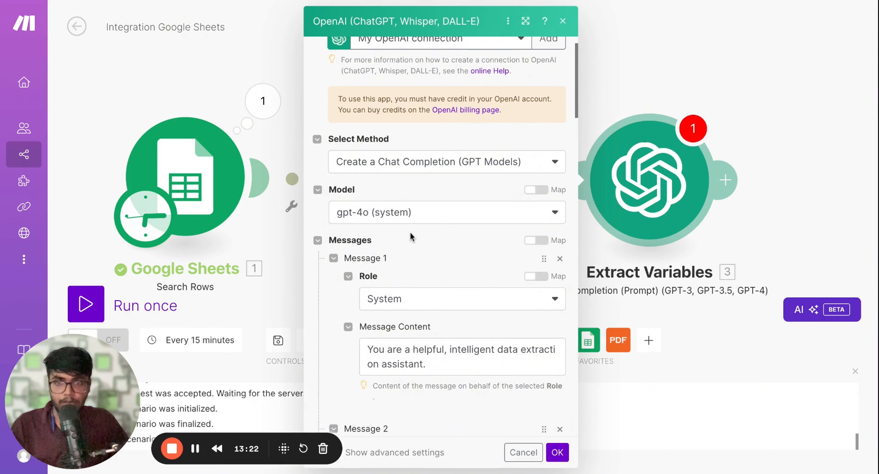
{"action": "scroll", "coordinate": [413, 228], "scroll_direction": "down", "scroll_amount": 4}
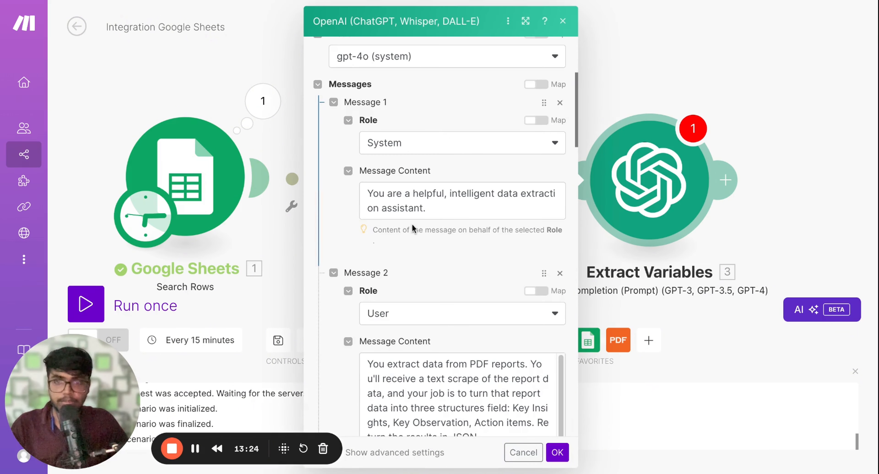
{"action": "left_click", "coordinate": [436, 71]}
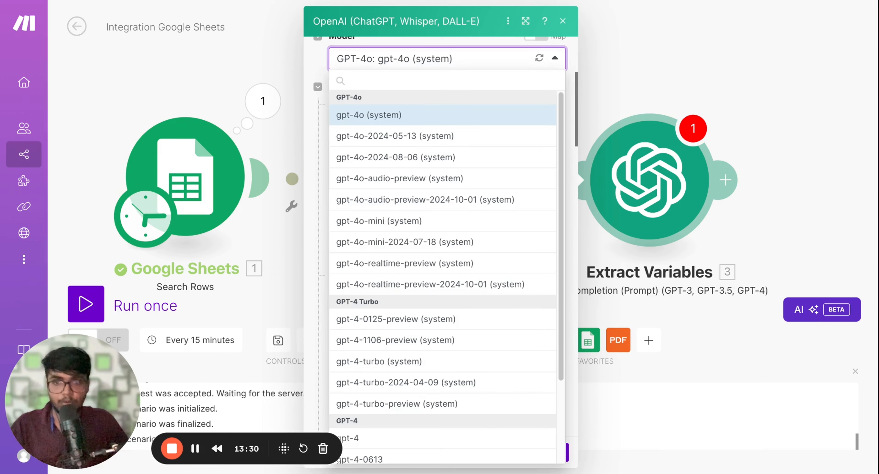
{"action": "left_click", "coordinate": [321, 240]}
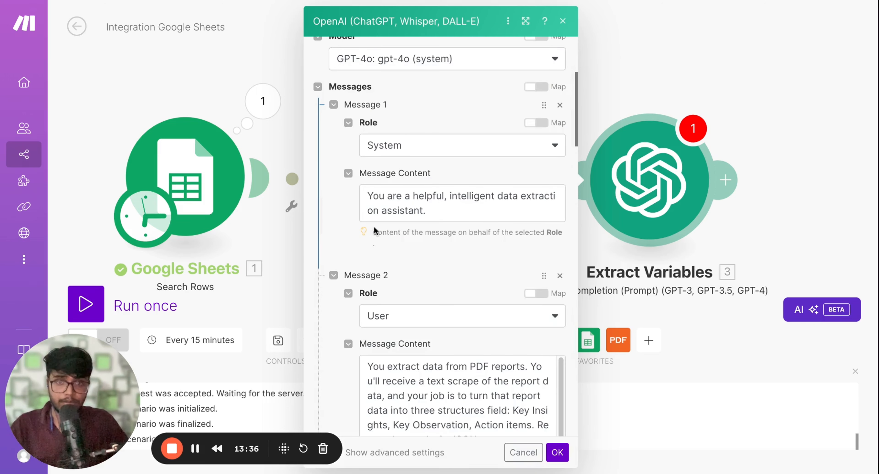
Examine the system and user message prompts in the Extract Variables module, including the JSON format and action item instructions
{"action": "scroll", "coordinate": [392, 205], "scroll_direction": "down", "scroll_amount": 1}
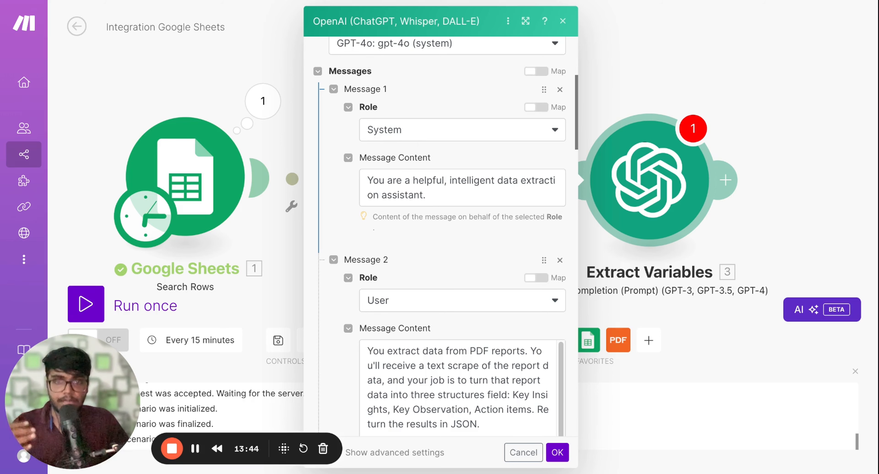
{"action": "scroll", "coordinate": [444, 191], "scroll_direction": "down", "scroll_amount": 3}
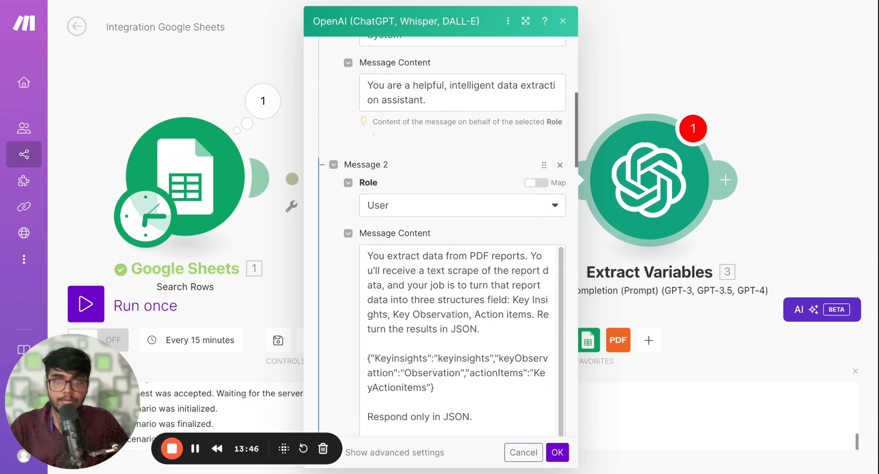
{"action": "scroll", "coordinate": [443, 191], "scroll_direction": "down", "scroll_amount": 1}
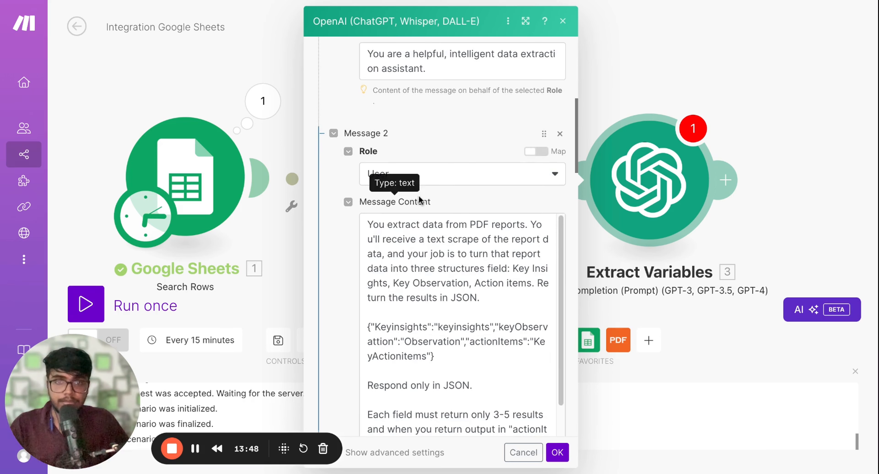
{"action": "scroll", "coordinate": [463, 202], "scroll_direction": "down", "scroll_amount": 1}
{"action": "scroll", "coordinate": [463, 202], "scroll_direction": "down", "scroll_amount": 1}
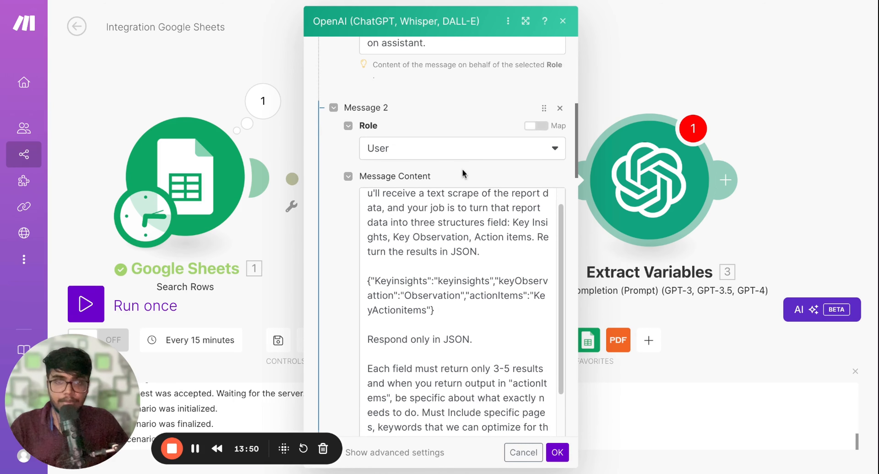
{"action": "scroll", "coordinate": [461, 174], "scroll_direction": "down", "scroll_amount": 1}
{"action": "scroll", "coordinate": [448, 209], "scroll_direction": "up", "scroll_amount": 1}
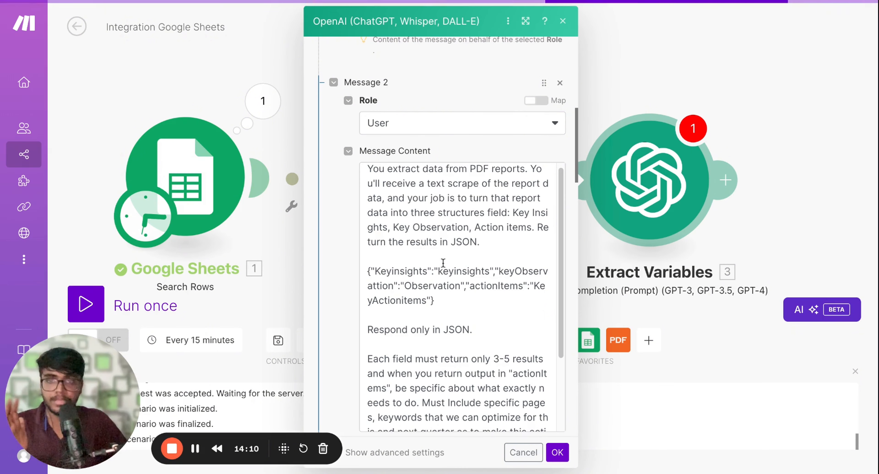
{"action": "scroll", "coordinate": [443, 242], "scroll_direction": "down", "scroll_amount": 3}
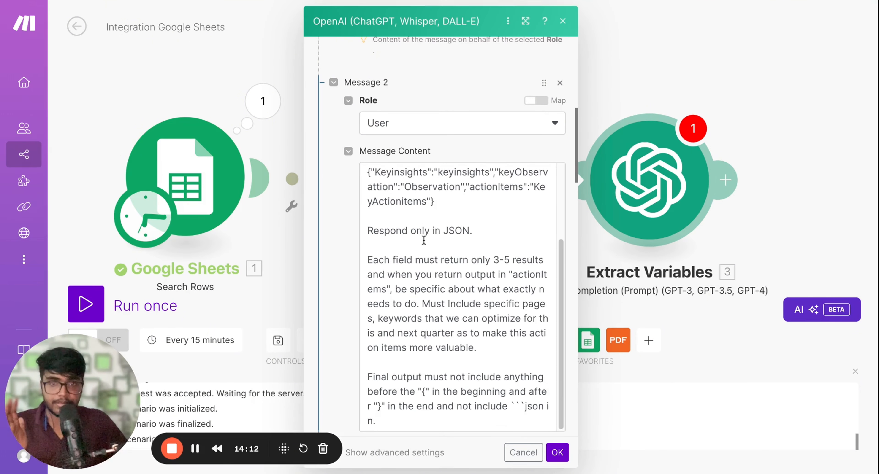
Review Message 2's JSON key template, the 3-5 results rule and the final output restriction on text outside the braces
{"action": "triple_click", "coordinate": [367, 175]}
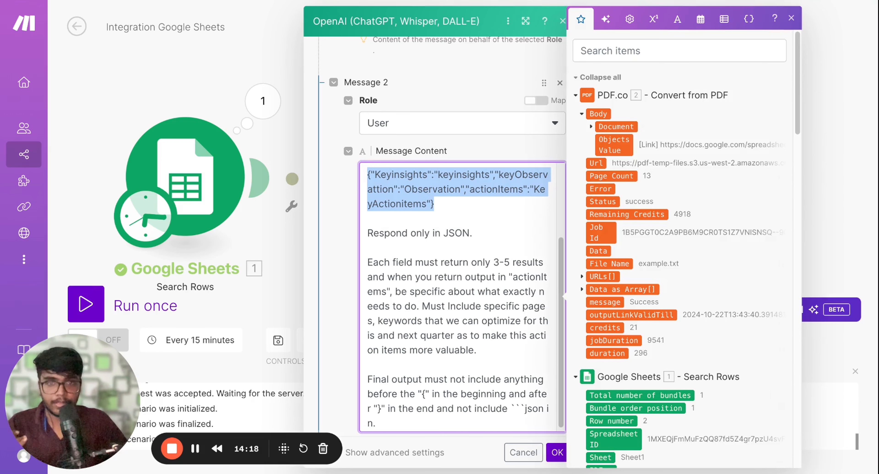
{"action": "scroll", "coordinate": [436, 235], "scroll_direction": "down", "scroll_amount": 1}
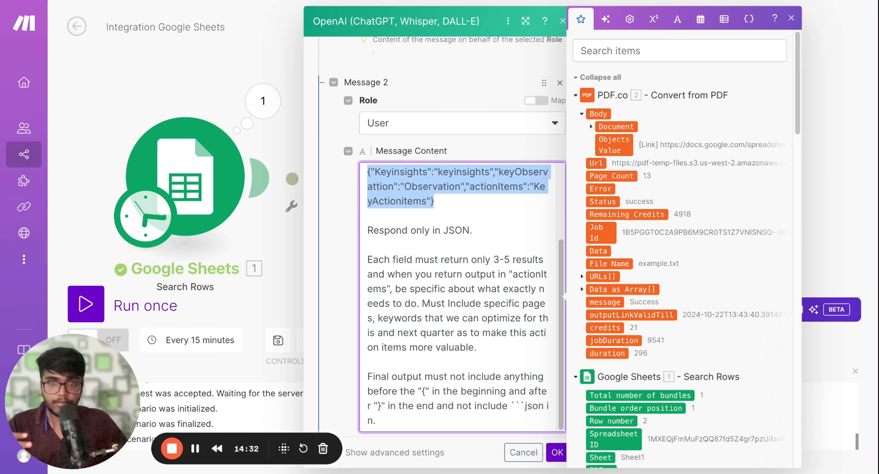
{"action": "scroll", "coordinate": [451, 289], "scroll_direction": "down", "scroll_amount": 1}
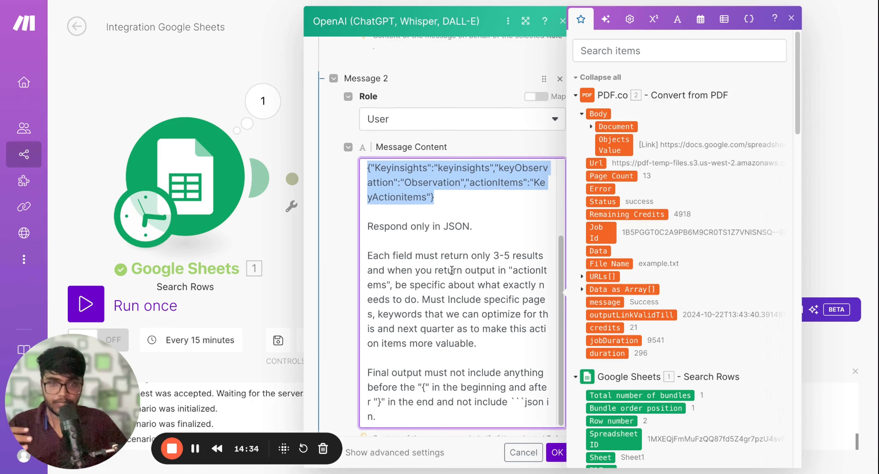
{"action": "scroll", "coordinate": [451, 271], "scroll_direction": "down", "scroll_amount": 1}
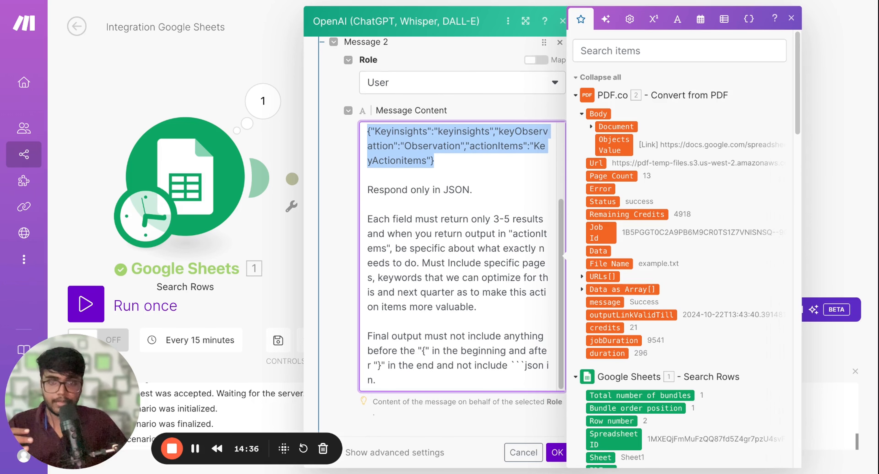
{"action": "scroll", "coordinate": [442, 235], "scroll_direction": "down", "scroll_amount": 1}
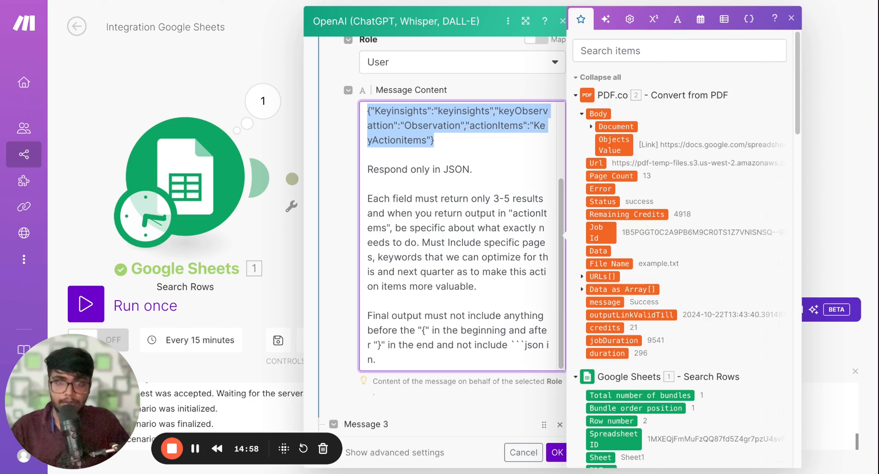
{"action": "scroll", "coordinate": [432, 301], "scroll_direction": "down", "scroll_amount": 1}
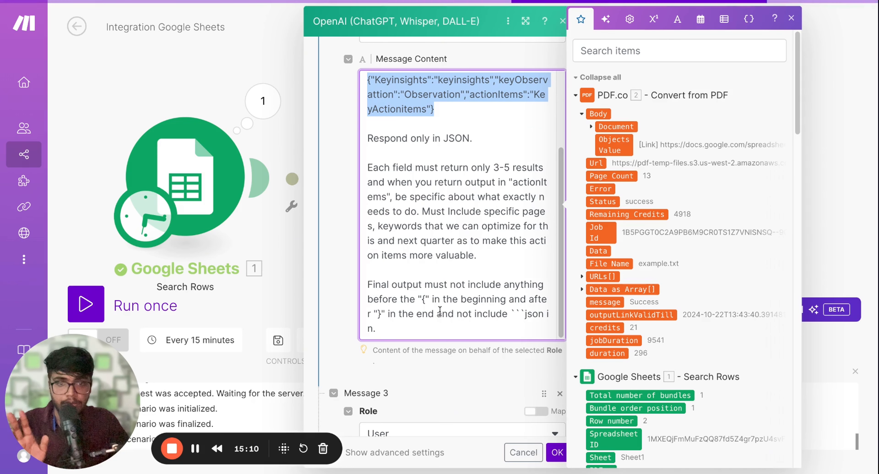
{"action": "left_click", "coordinate": [365, 286]}
{"action": "key", "text": "shift+Down"}
{"action": "key", "text": "shift+Down"}
{"action": "key", "text": "shift+Down"}
{"action": "key", "text": "shift+Down"}
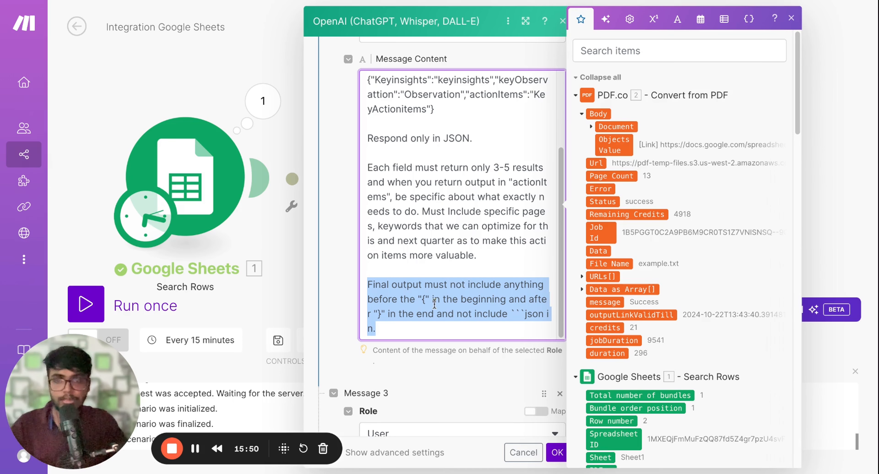
{"action": "left_click", "coordinate": [368, 287]}
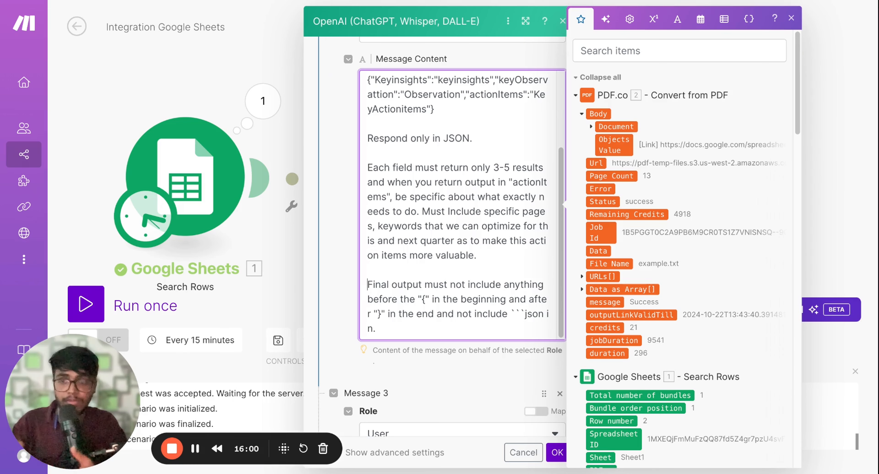
Check the Message 3 content, Max Tokens and Temperature settings of the Extract Variables module
{"action": "scroll", "coordinate": [403, 381], "scroll_direction": "down", "scroll_amount": 1}
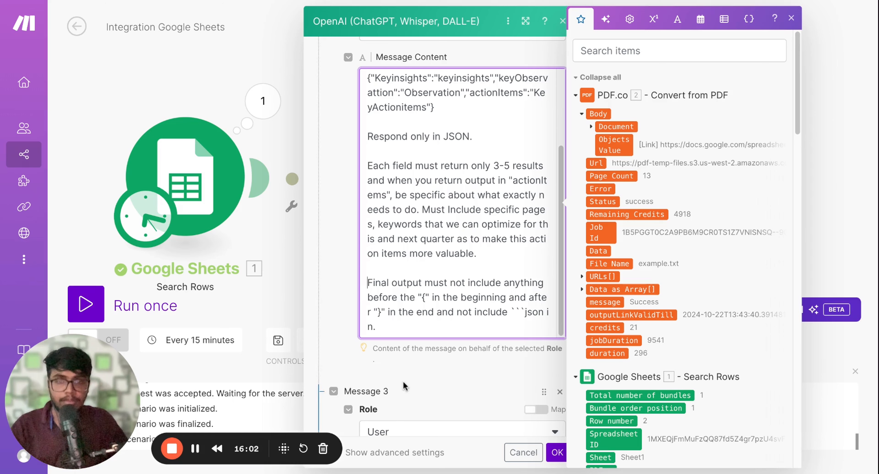
{"action": "scroll", "coordinate": [403, 386], "scroll_direction": "down", "scroll_amount": 5}
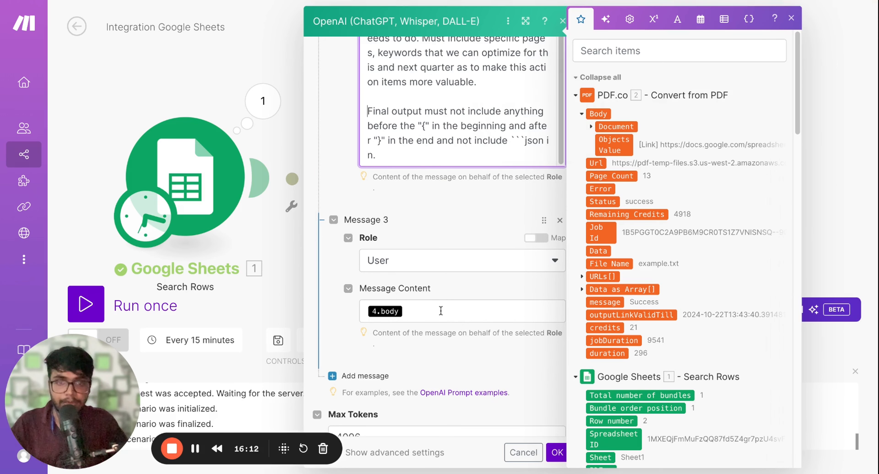
{"action": "scroll", "coordinate": [443, 361], "scroll_direction": "down", "scroll_amount": 3}
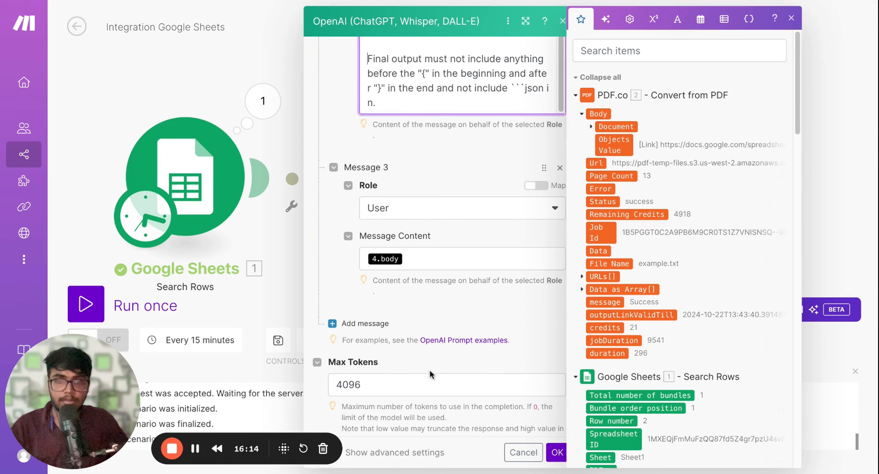
{"action": "left_click", "coordinate": [414, 386]}
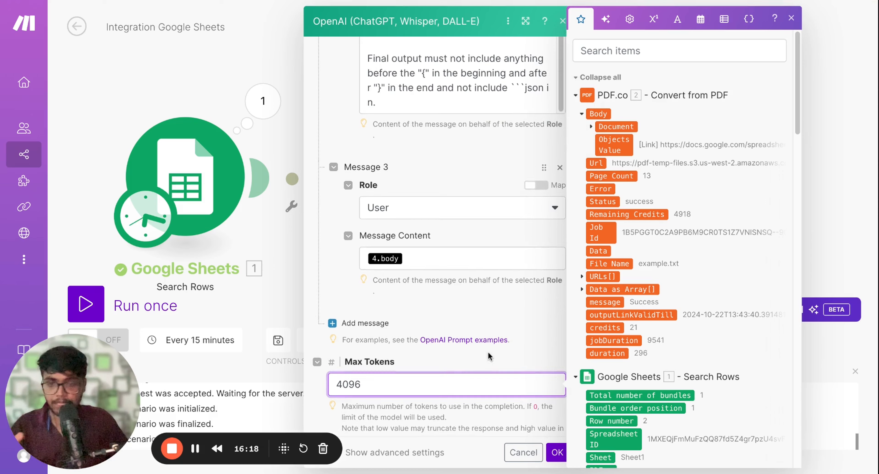
{"action": "scroll", "coordinate": [425, 370], "scroll_direction": "down", "scroll_amount": 5}
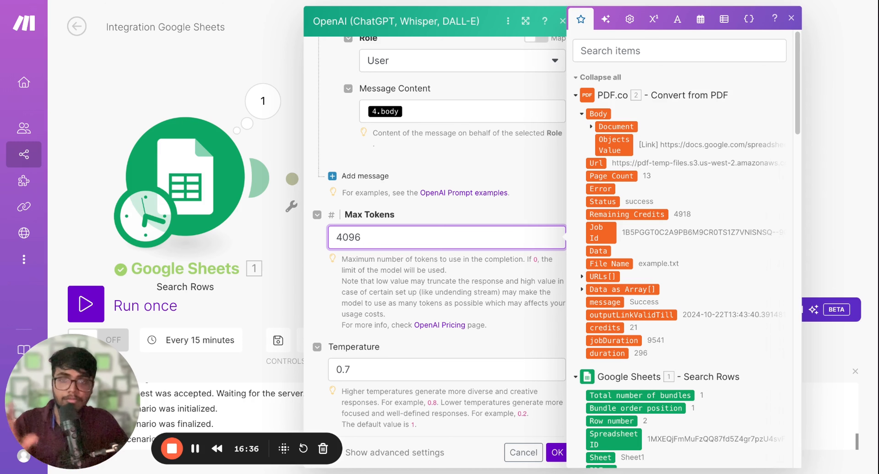
{"action": "left_click", "coordinate": [445, 337]}
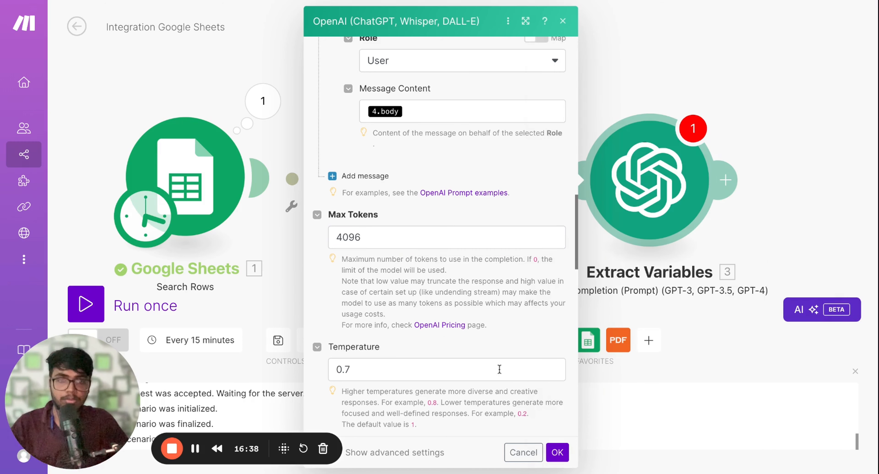
{"action": "scroll", "coordinate": [508, 332], "scroll_direction": "down", "scroll_amount": 1}
{"action": "scroll", "coordinate": [508, 332], "scroll_direction": "down", "scroll_amount": 5}
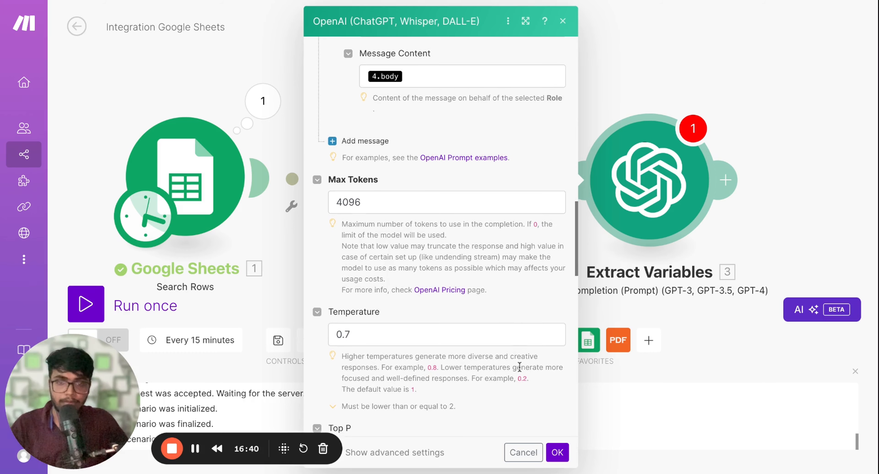
{"action": "scroll", "coordinate": [519, 351], "scroll_direction": "down", "scroll_amount": 5}
Save the Extract Variables module settings and try to run the scenario once
{"action": "left_click", "coordinate": [557, 452]}
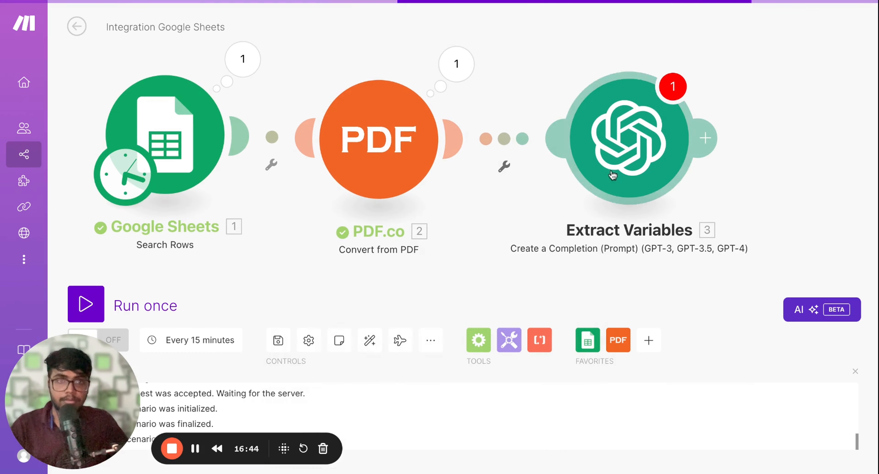
{"action": "scroll", "coordinate": [476, 248], "scroll_direction": "down", "scroll_amount": 1}
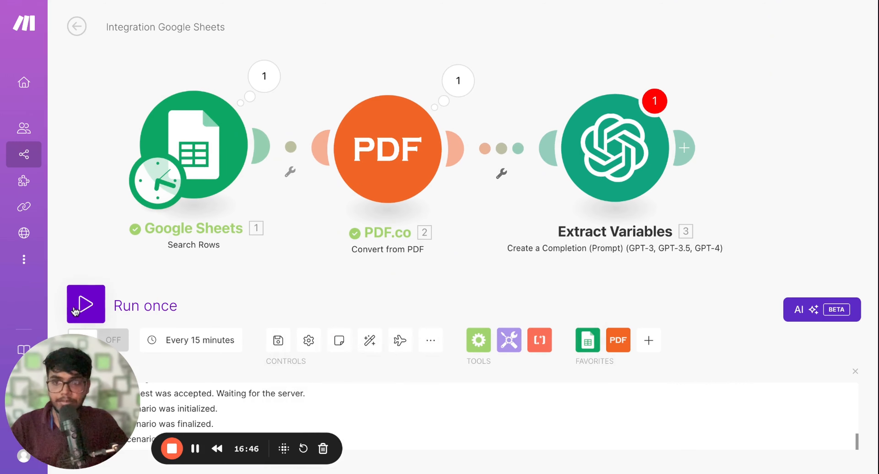
{"action": "left_click", "coordinate": [86, 304]}
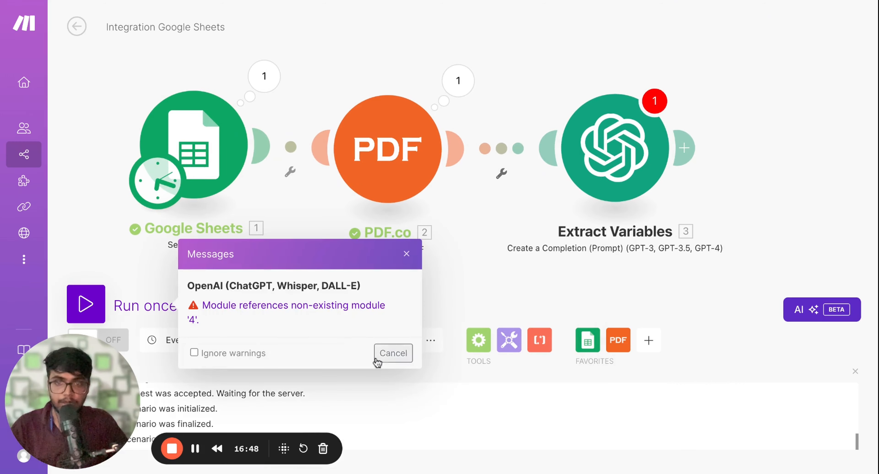
Replace the Message 3 content in Extract Variables with the PDF.co Body: Objects Value variable and save the module
{"action": "left_click", "coordinate": [579, 164]}
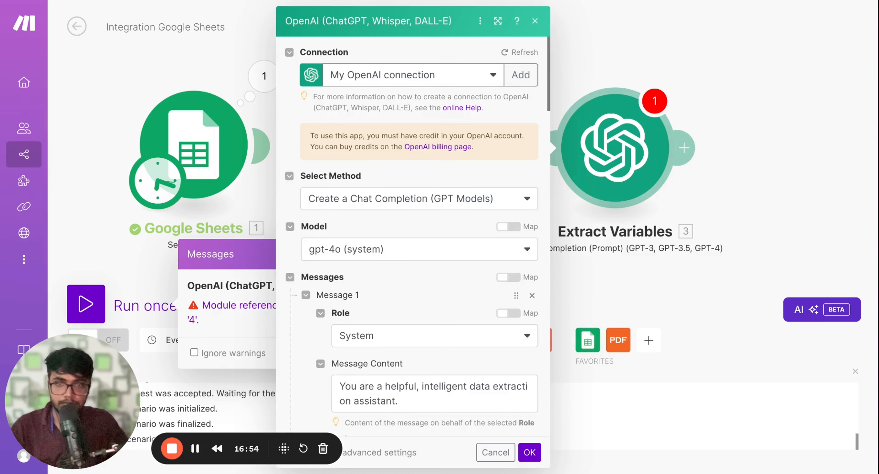
{"action": "scroll", "coordinate": [438, 265], "scroll_direction": "down", "scroll_amount": 5}
{"action": "scroll", "coordinate": [410, 238], "scroll_direction": "down", "scroll_amount": 15}
{"action": "scroll", "coordinate": [409, 239], "scroll_direction": "up", "scroll_amount": 8}
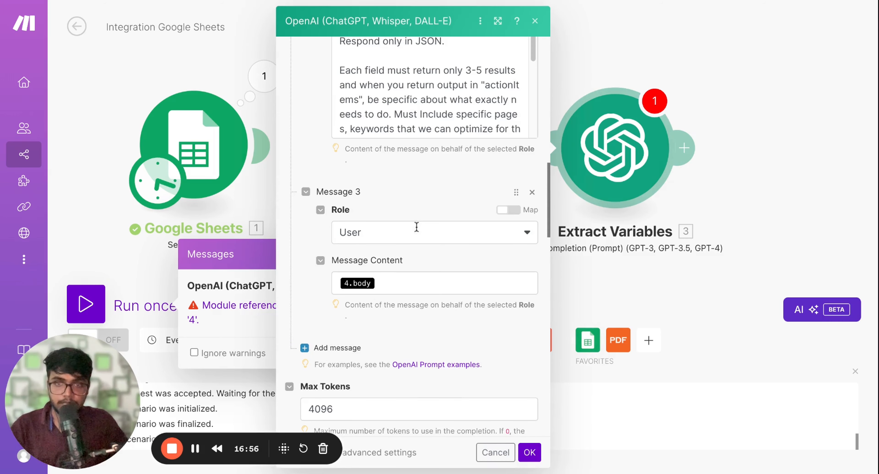
{"action": "left_click", "coordinate": [396, 276]}
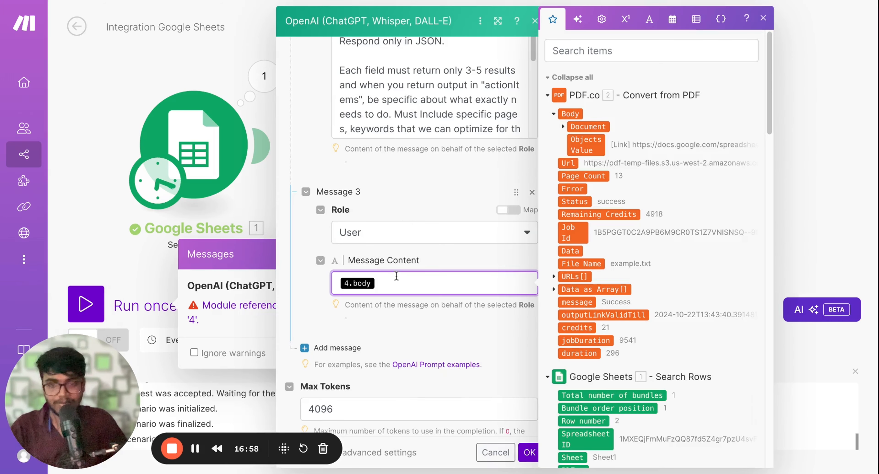
{"action": "key", "text": "BackSpace"}
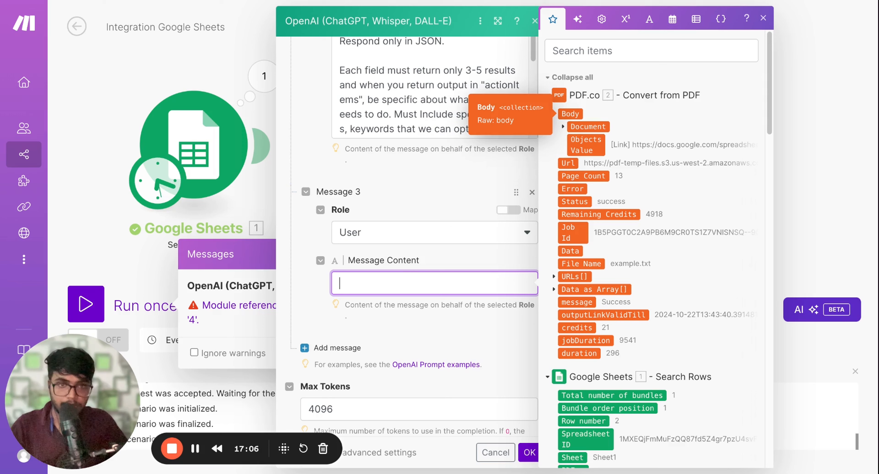
{"action": "left_click", "coordinate": [580, 126]}
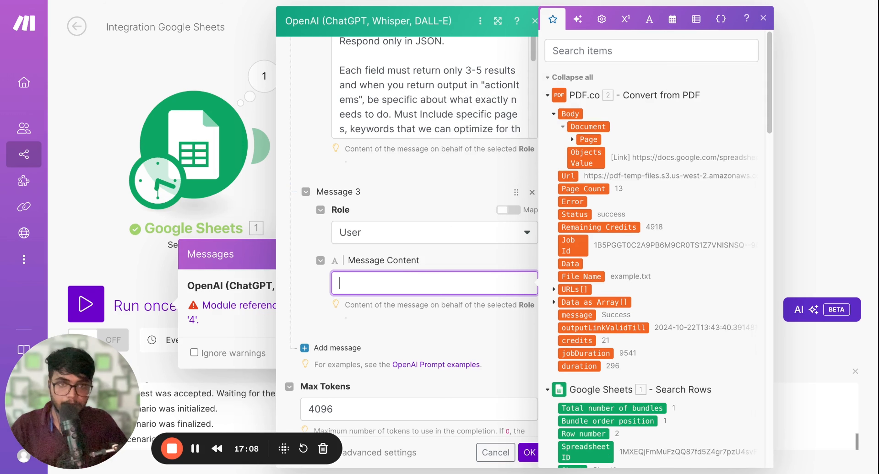
{"action": "left_click", "coordinate": [577, 140]}
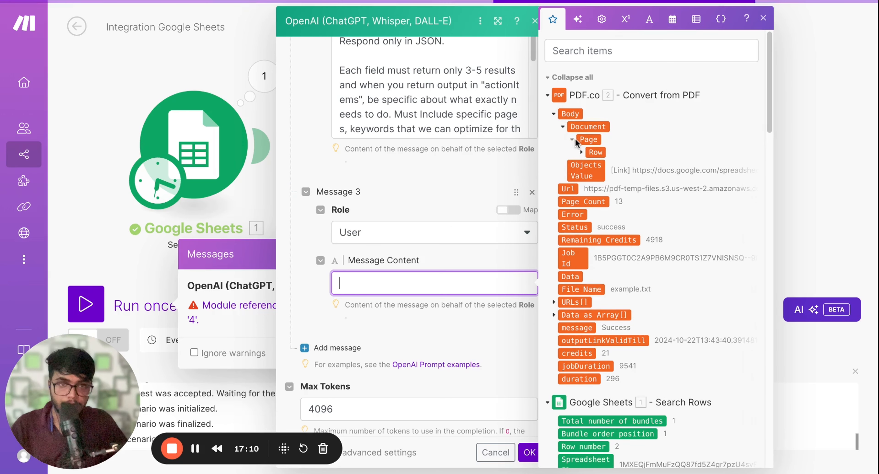
{"action": "left_click", "coordinate": [584, 153]}
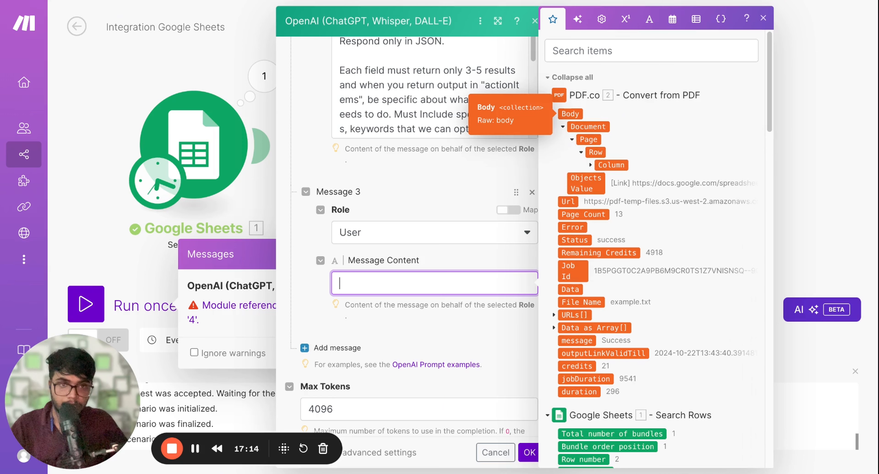
{"action": "left_click", "coordinate": [589, 182]}
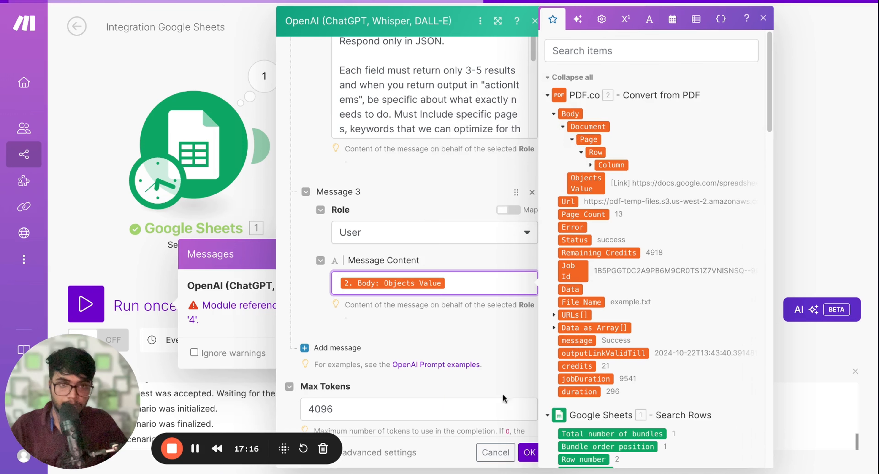
{"action": "left_click", "coordinate": [530, 452]}
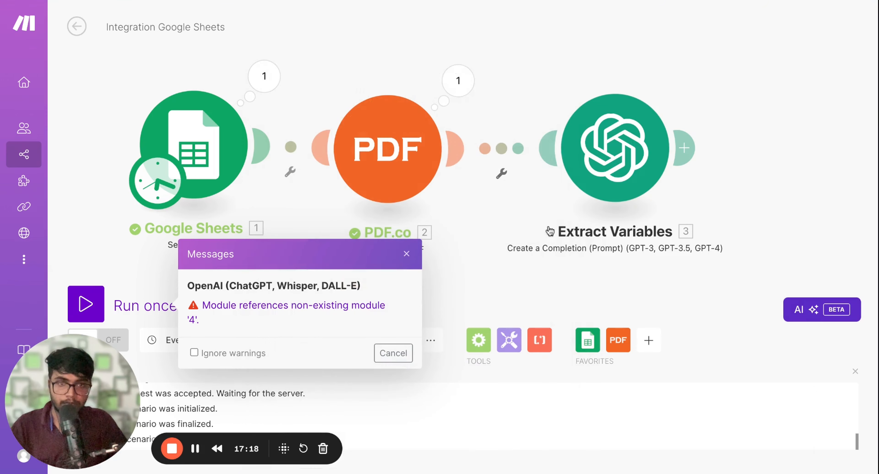
Inspect the Body text in the PDF.co output bundle from the previous run
{"action": "left_click", "coordinate": [458, 81]}
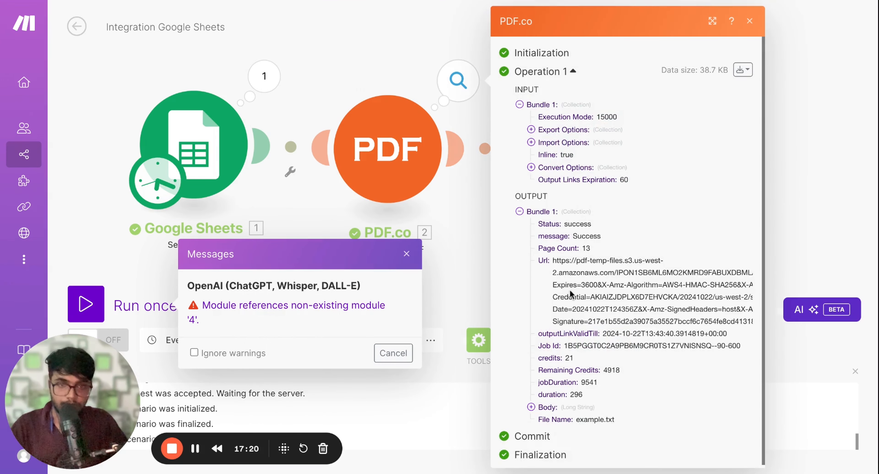
{"action": "scroll", "coordinate": [561, 293], "scroll_direction": "down", "scroll_amount": 1}
{"action": "left_click", "coordinate": [531, 405]}
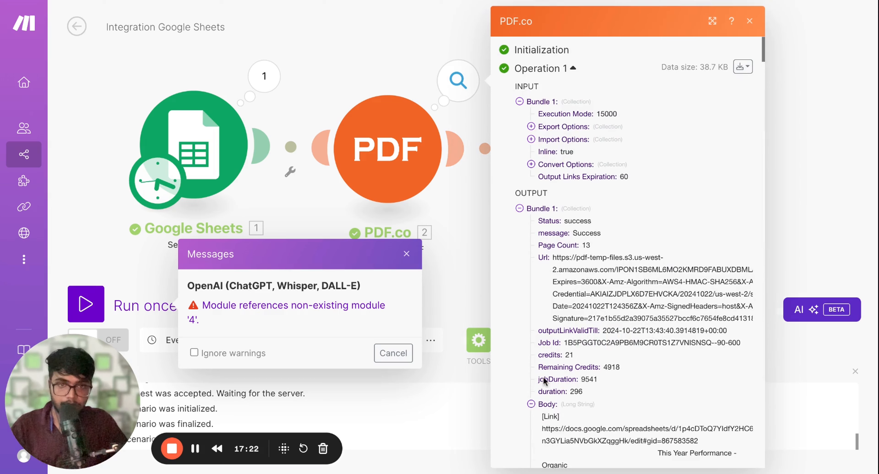
{"action": "scroll", "coordinate": [555, 313], "scroll_direction": "down", "scroll_amount": 5}
{"action": "scroll", "coordinate": [554, 313], "scroll_direction": "down", "scroll_amount": 3}
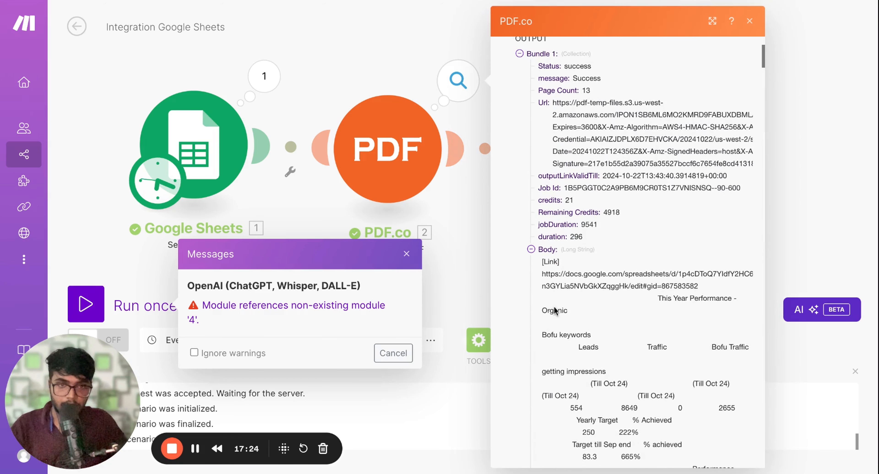
{"action": "left_click", "coordinate": [403, 73]}
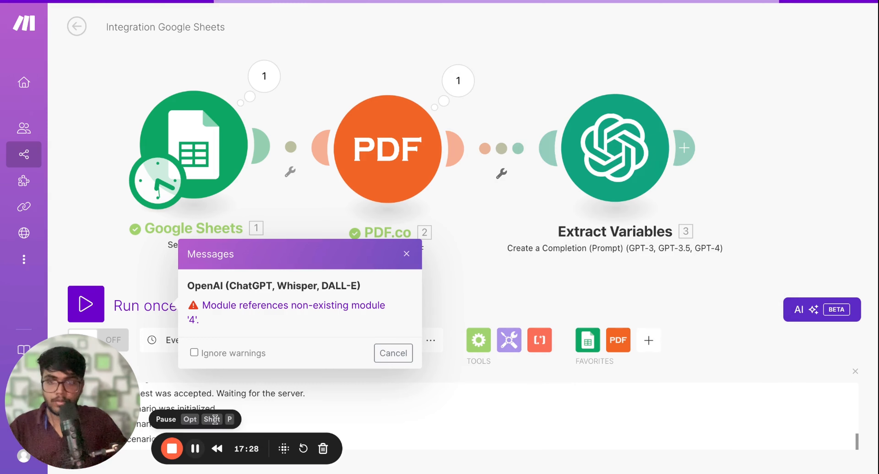
Dismiss the warning message, run the scenario once and open the Extract Variables operation output
{"action": "left_click", "coordinate": [402, 349]}
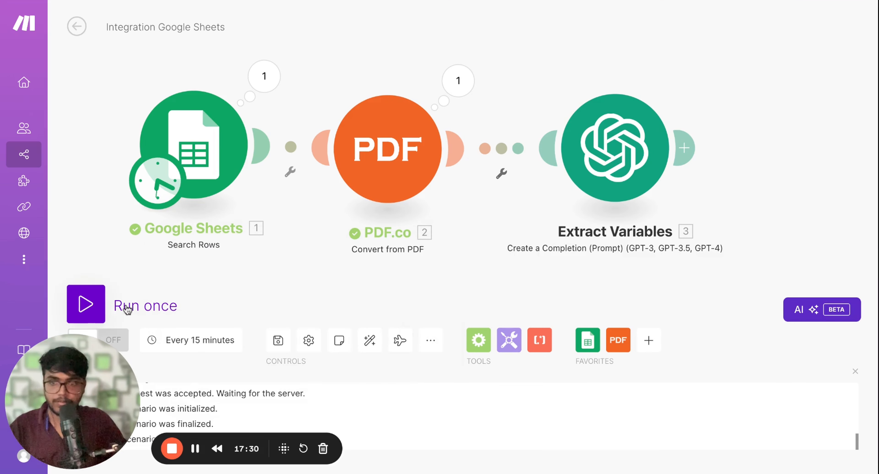
{"action": "left_click", "coordinate": [83, 306]}
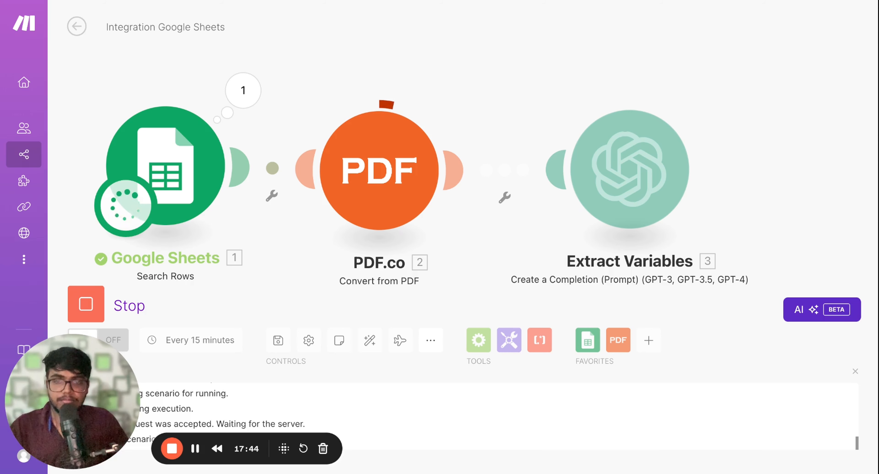
{"action": "scroll", "coordinate": [333, 95], "scroll_direction": "down", "scroll_amount": 2}
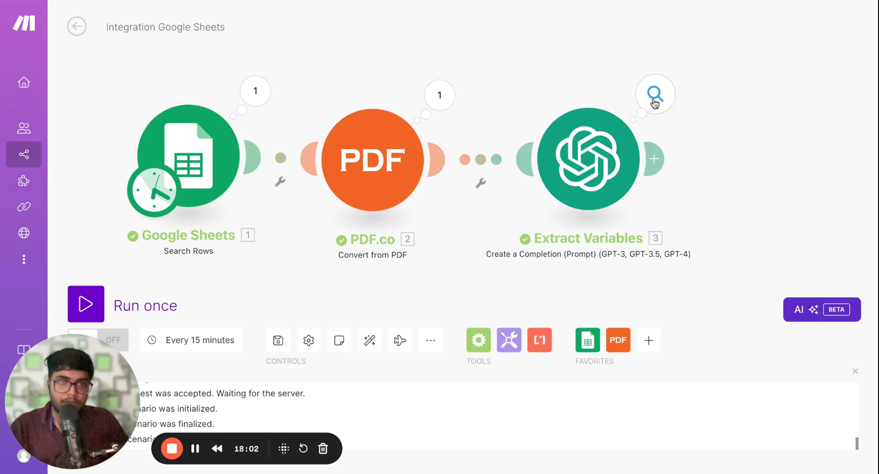
{"action": "left_click", "coordinate": [654, 99]}
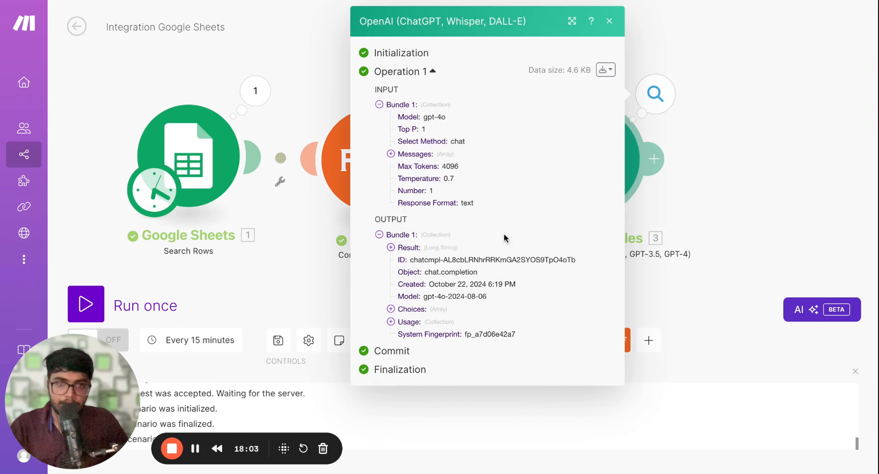
Examine the Usage, Choices and Result data in the Extract Variables output bundle, then close the output
{"action": "left_click", "coordinate": [390, 322]}
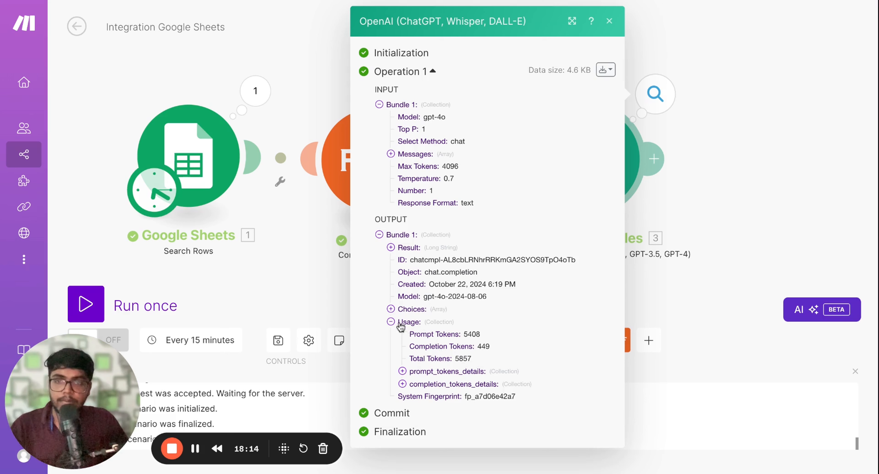
{"action": "left_click", "coordinate": [391, 309]}
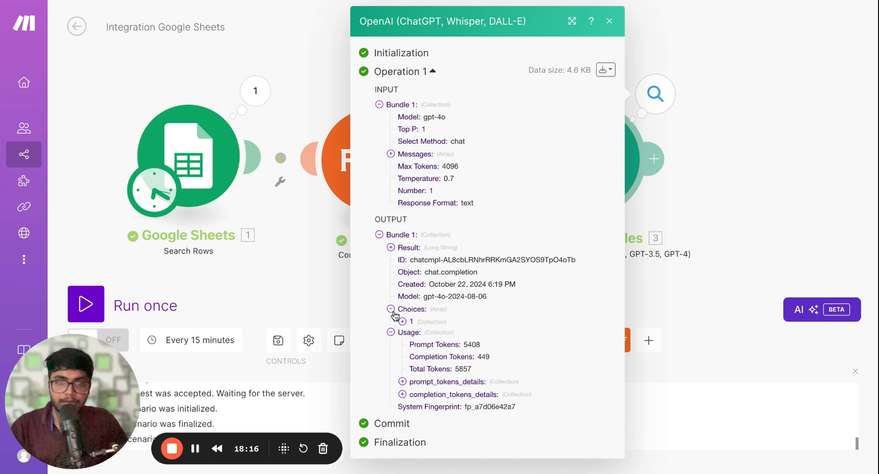
{"action": "left_click", "coordinate": [402, 322]}
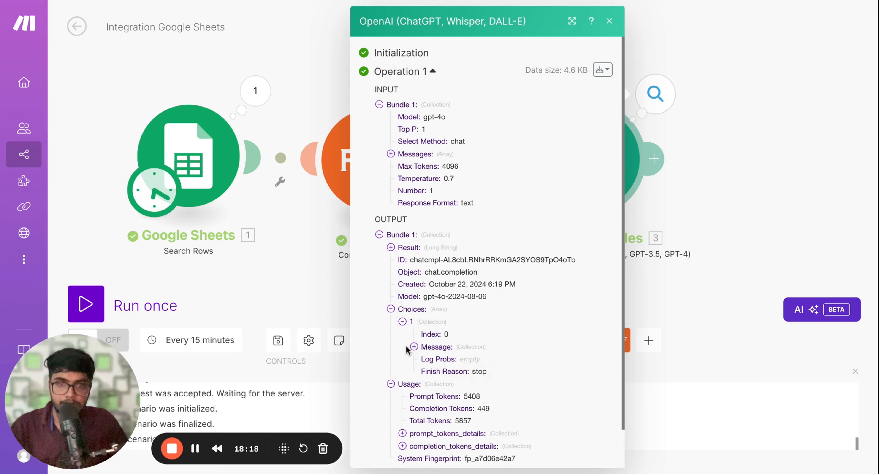
{"action": "left_click", "coordinate": [391, 247]}
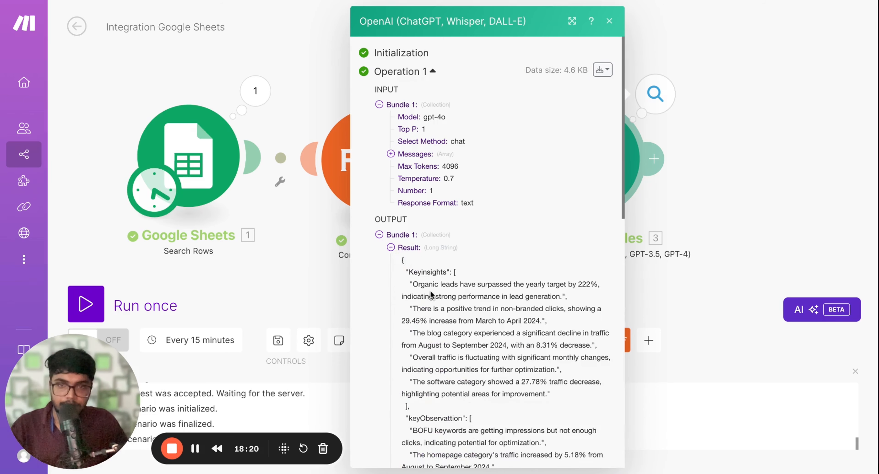
{"action": "scroll", "coordinate": [430, 294], "scroll_direction": "down", "scroll_amount": 3}
{"action": "scroll", "coordinate": [416, 195], "scroll_direction": "down", "scroll_amount": 1}
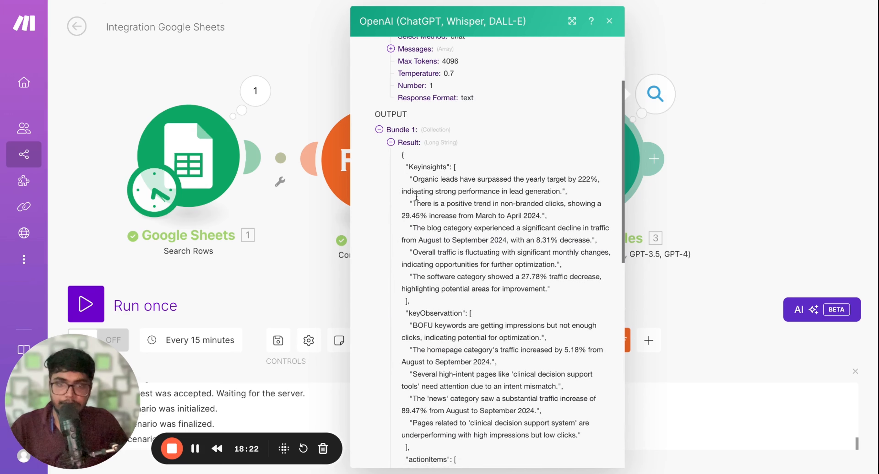
{"action": "scroll", "coordinate": [426, 309], "scroll_direction": "down", "scroll_amount": 4}
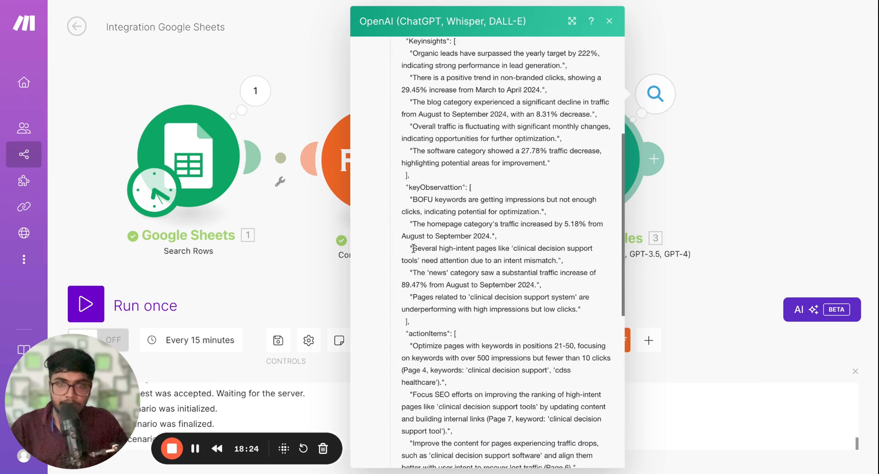
{"action": "scroll", "coordinate": [413, 248], "scroll_direction": "up", "scroll_amount": 2}
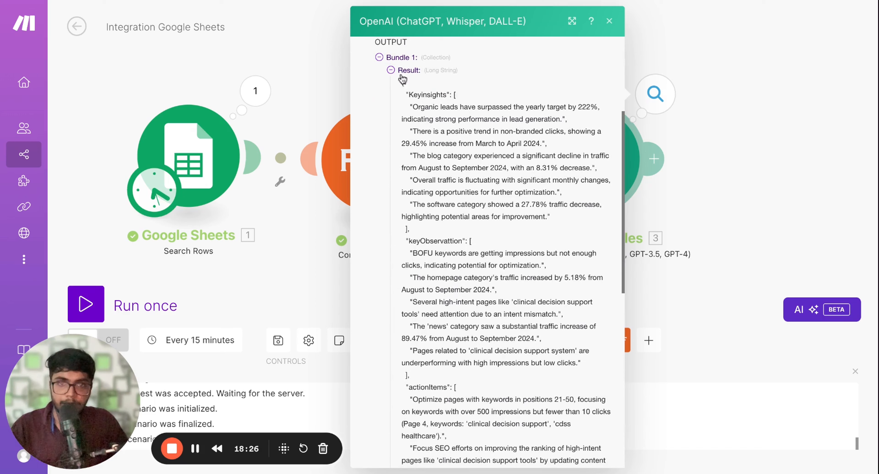
{"action": "scroll", "coordinate": [430, 365], "scroll_direction": "down", "scroll_amount": 5}
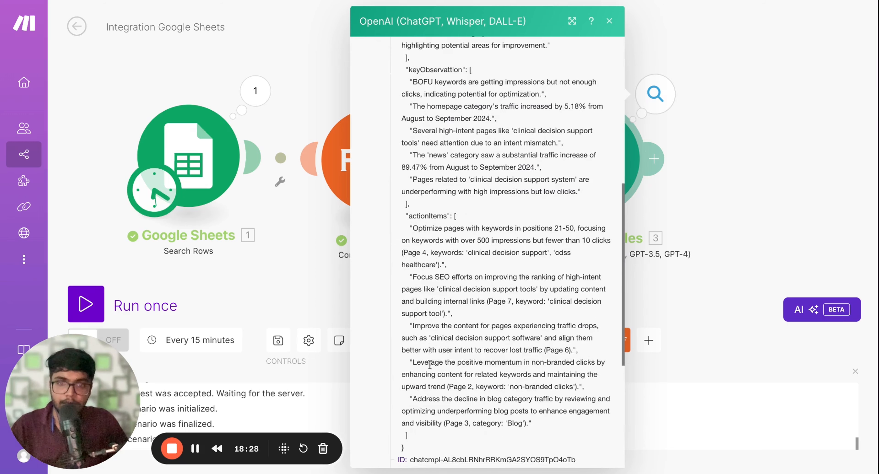
{"action": "scroll", "coordinate": [430, 365], "scroll_direction": "down", "scroll_amount": 1}
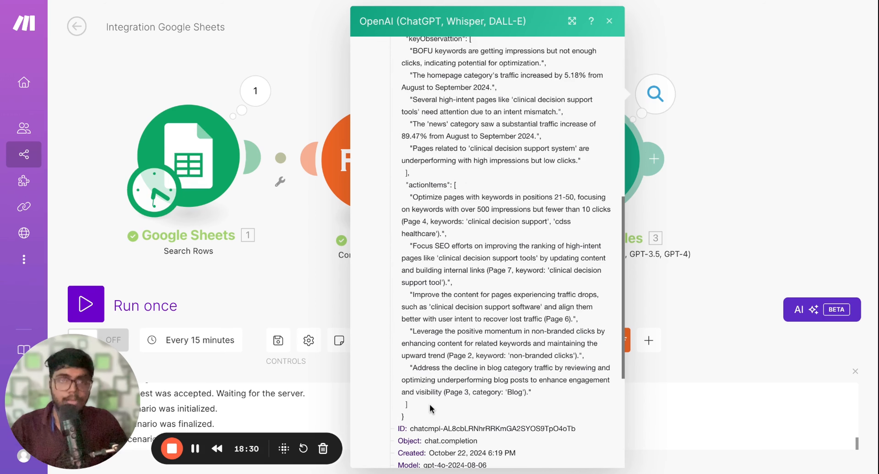
{"action": "scroll", "coordinate": [431, 409], "scroll_direction": "up", "scroll_amount": 3}
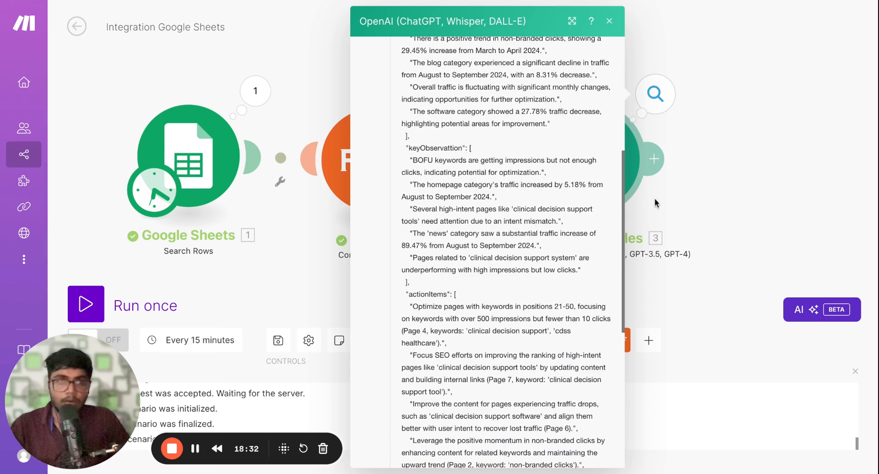
{"action": "left_click", "coordinate": [736, 175]}
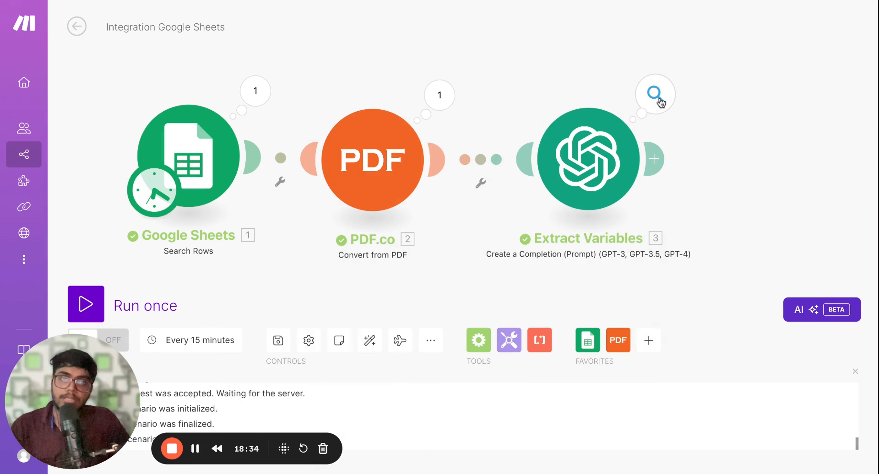
Reopen the Extract Variables output and copy the complete Result JSON text from the output bundle
{"action": "left_click", "coordinate": [658, 99]}
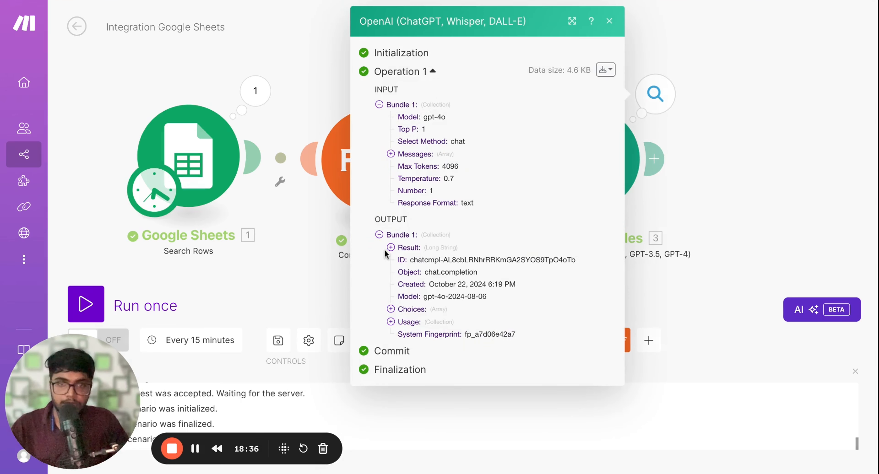
{"action": "left_click", "coordinate": [390, 248]}
{"action": "scroll", "coordinate": [423, 242], "scroll_direction": "down", "scroll_amount": 1}
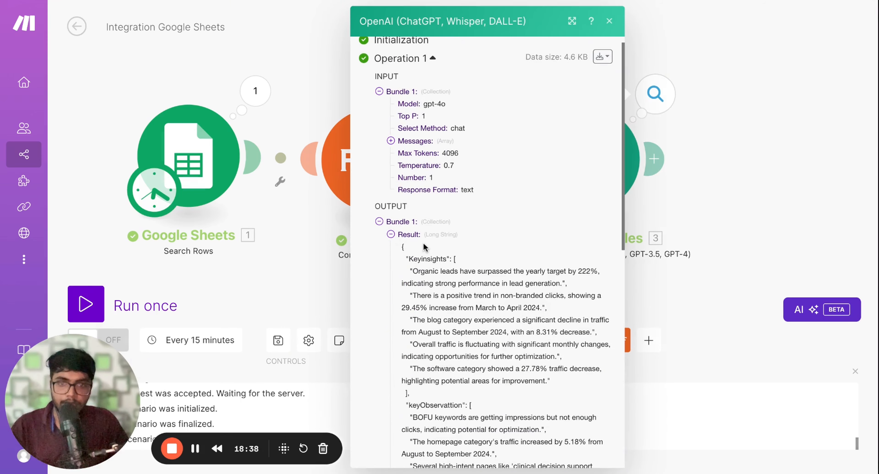
{"action": "scroll", "coordinate": [421, 240], "scroll_direction": "down", "scroll_amount": 4}
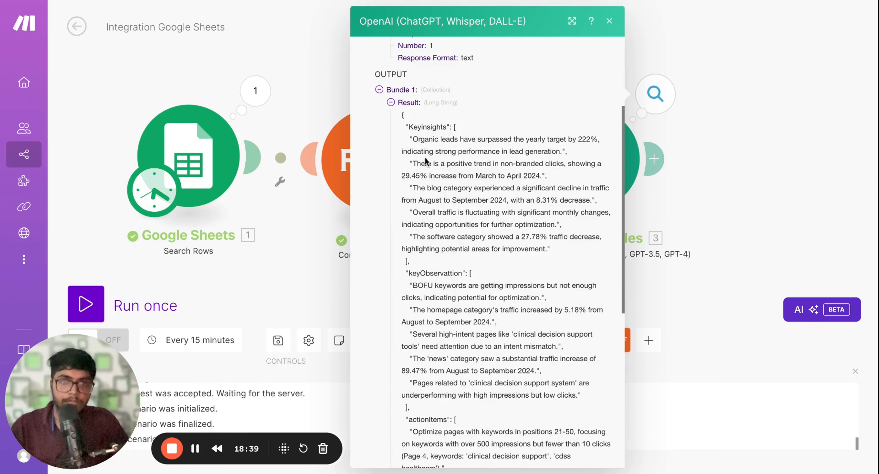
{"action": "double_click", "coordinate": [402, 117]}
{"action": "left_click_drag", "start_coordinate": [402, 117], "coordinate": [459, 458]}
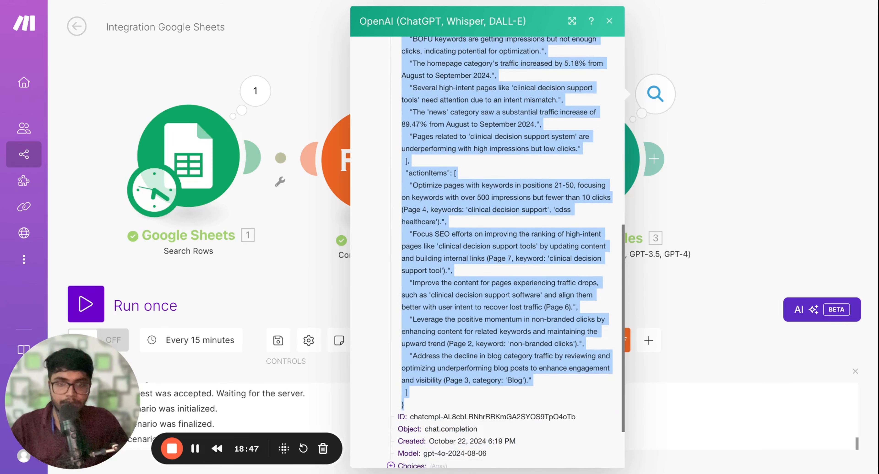
{"action": "left_click", "coordinate": [680, 159]}
Search for "parse" and add a JSON Parse JSON module after Extract Variables
{"action": "scroll", "coordinate": [695, 130], "scroll_direction": "right", "scroll_amount": 1}
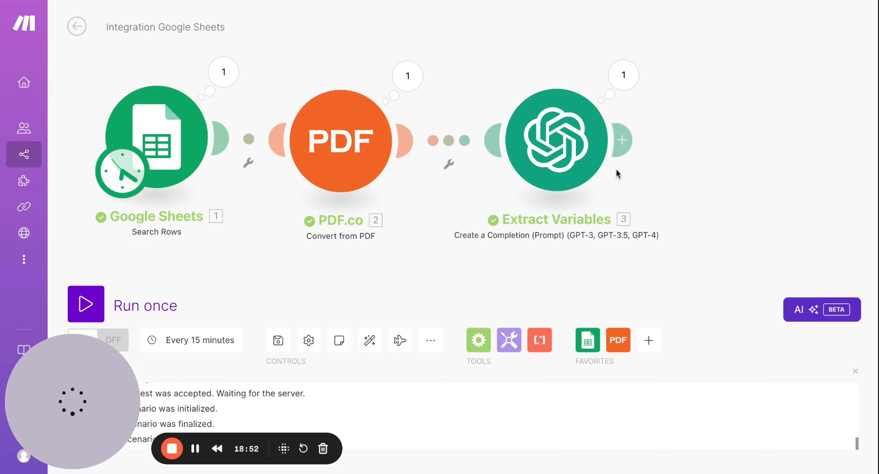
{"action": "left_click", "coordinate": [629, 135]}
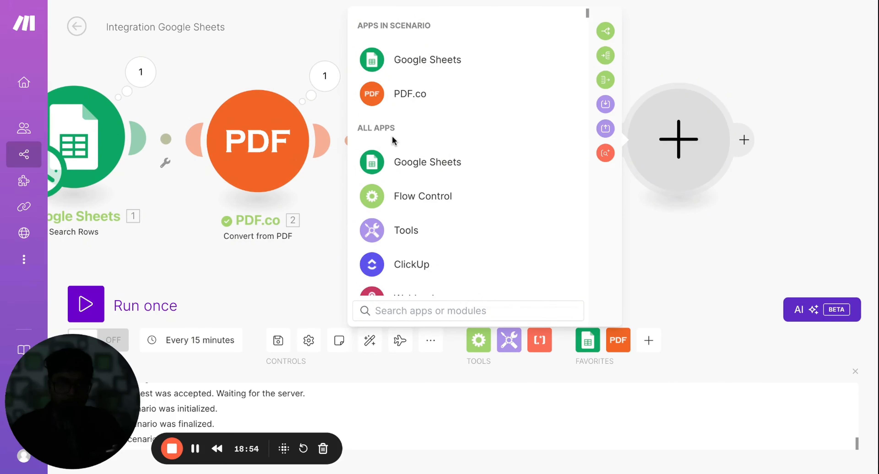
{"action": "type", "text": "parse"}
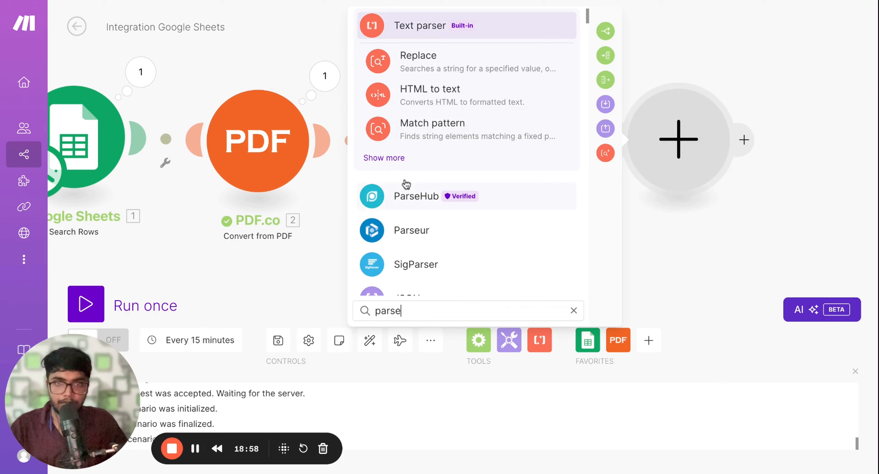
{"action": "scroll", "coordinate": [402, 235], "scroll_direction": "down", "scroll_amount": 1}
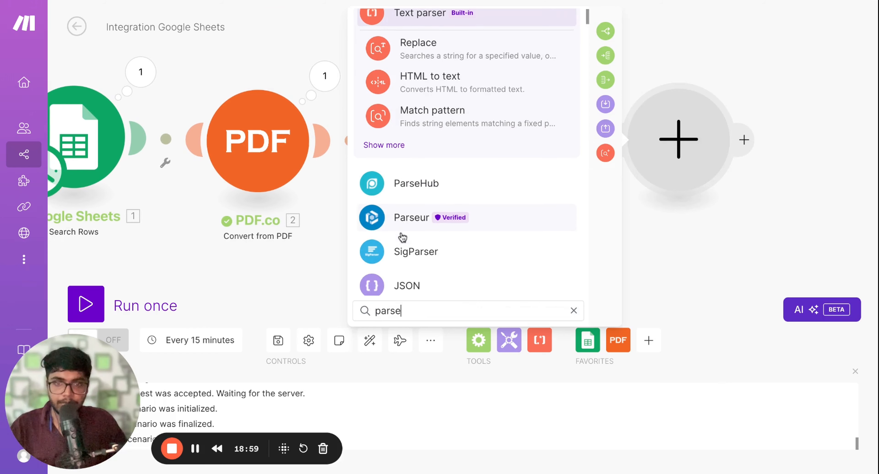
{"action": "left_click", "coordinate": [402, 286]}
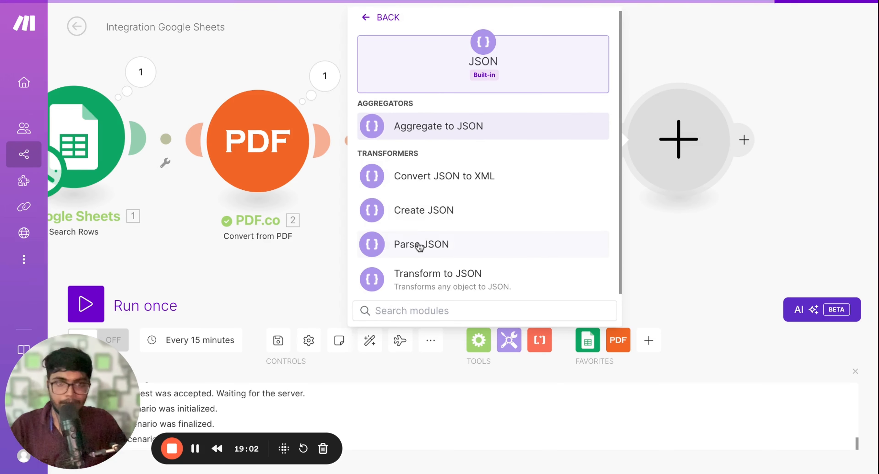
{"action": "left_click", "coordinate": [373, 244]}
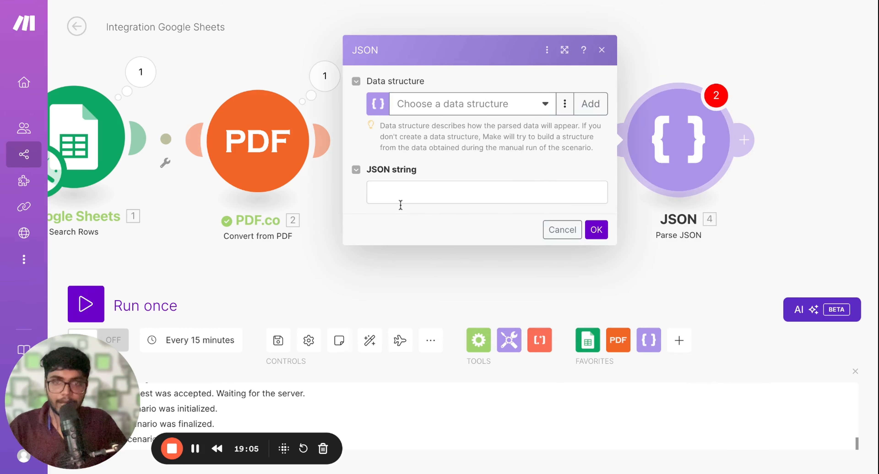
Map the Extract Variables Result variable to the JSON string of the Parse JSON module and save the module
{"action": "left_click", "coordinate": [404, 193]}
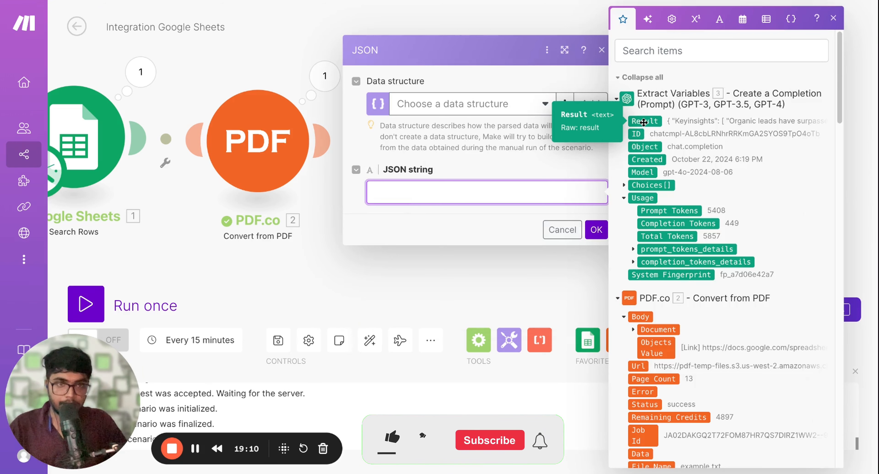
{"action": "left_click_drag", "start_coordinate": [643, 122], "coordinate": [443, 195]}
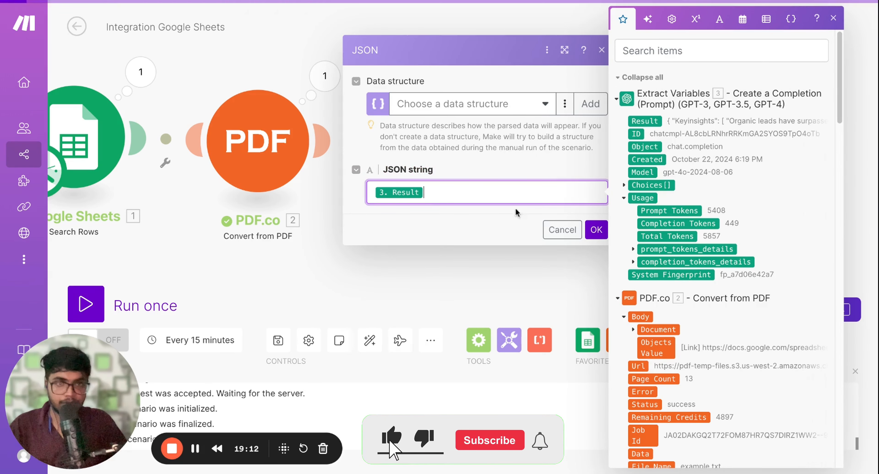
{"action": "left_click", "coordinate": [524, 161]}
{"action": "left_click", "coordinate": [596, 229]}
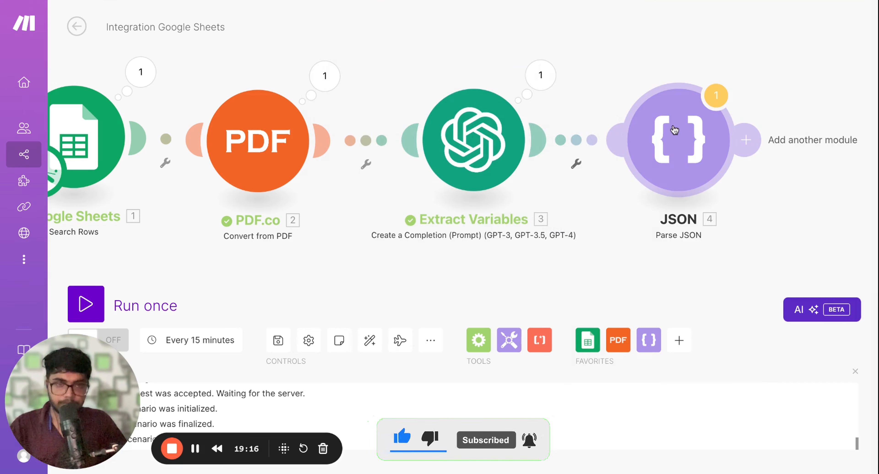
Run only the Parse JSON module, using the copied Result JSON as its test input
{"action": "right_click", "coordinate": [674, 129]}
{"action": "left_click", "coordinate": [716, 157]}
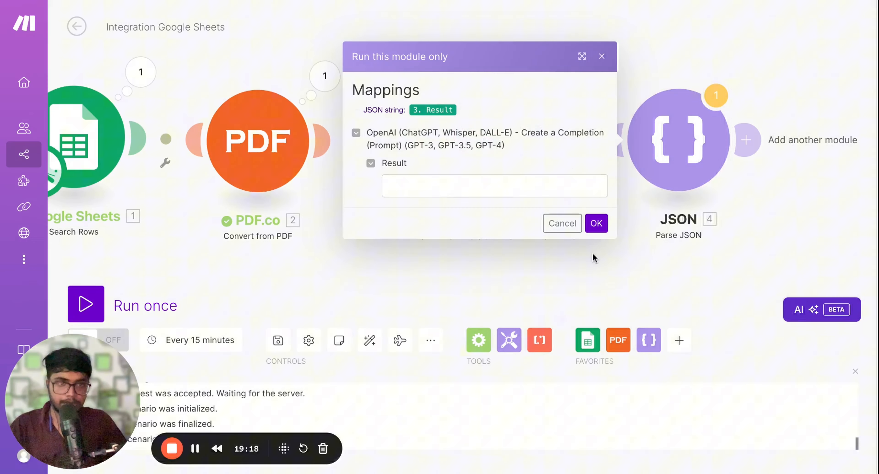
{"action": "left_click", "coordinate": [466, 195]}
{"action": "key", "text": "ctrl+v"}
{"action": "left_click", "coordinate": [595, 223]}
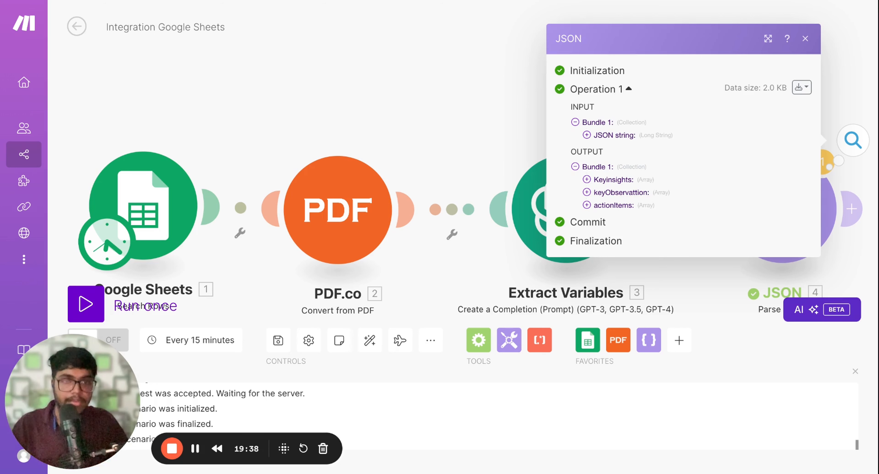
Examine the Keyinsights, keyObservattion and actionItems arrays in the Parse JSON output, then close the output
{"action": "left_click", "coordinate": [587, 179]}
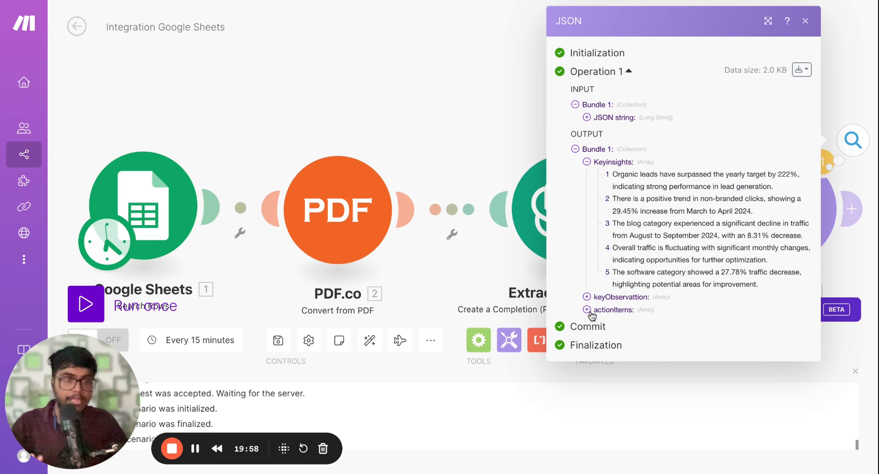
{"action": "left_click", "coordinate": [586, 297]}
{"action": "scroll", "coordinate": [643, 281], "scroll_direction": "down", "scroll_amount": 1}
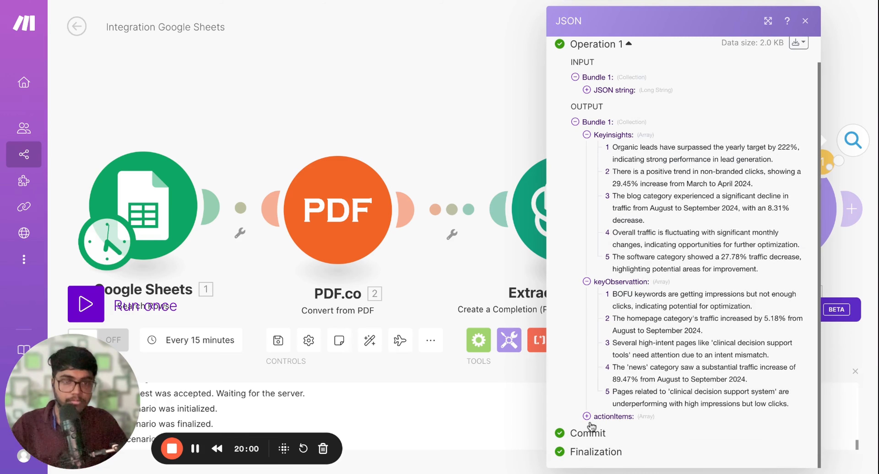
{"action": "left_click", "coordinate": [587, 416]}
{"action": "scroll", "coordinate": [638, 346], "scroll_direction": "down", "scroll_amount": 5}
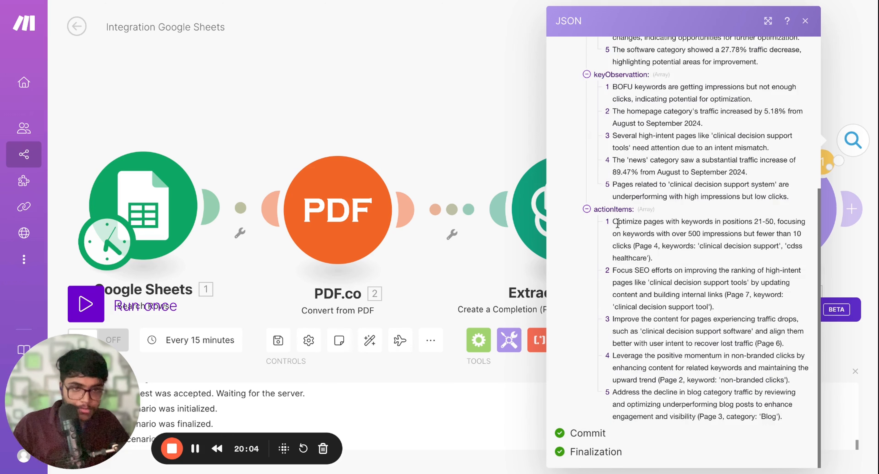
{"action": "left_click_drag", "start_coordinate": [617, 222], "coordinate": [653, 246]}
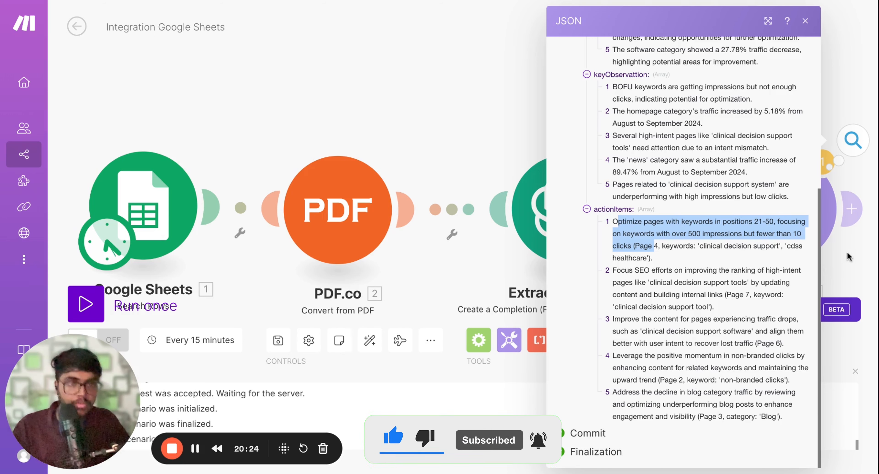
{"action": "scroll", "coordinate": [750, 200], "scroll_direction": "up", "scroll_amount": 6}
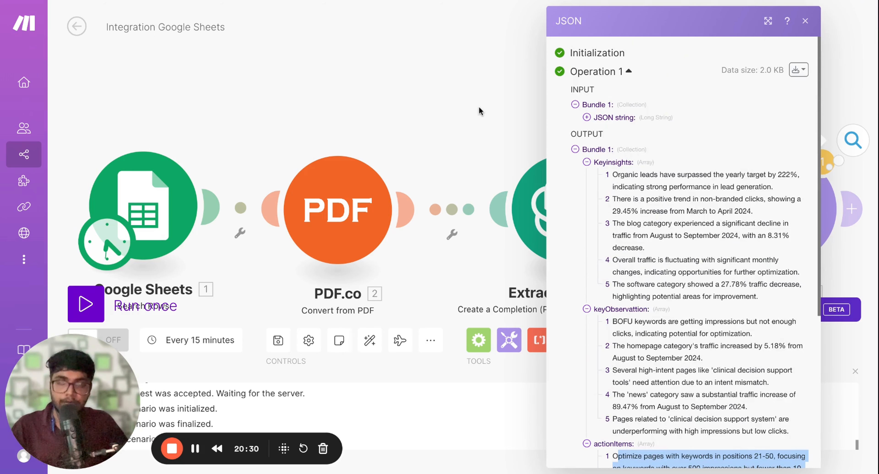
{"action": "key", "text": "Escape"}
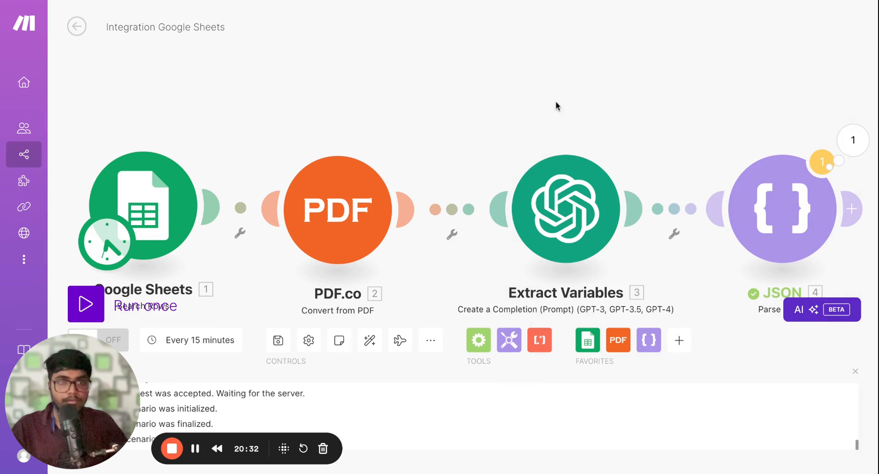
Search for "email" and add an Email Send an Email module after the Parse JSON module
{"action": "scroll", "coordinate": [556, 102], "scroll_direction": "down", "scroll_amount": 1}
{"action": "left_click_drag", "start_coordinate": [612, 104], "coordinate": [564, 101]}
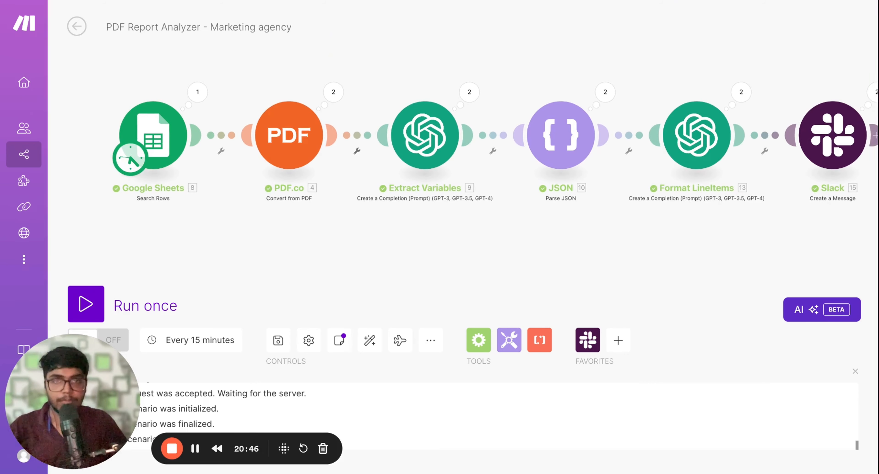
{"action": "left_click", "coordinate": [393, 0]}
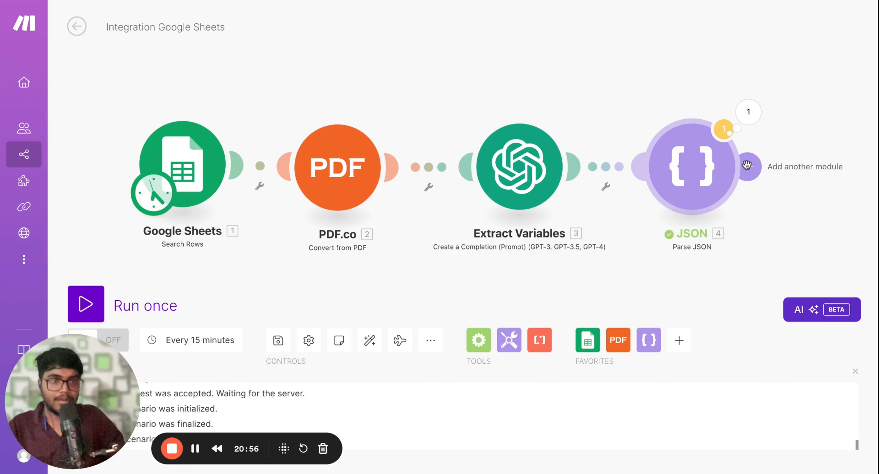
{"action": "left_click", "coordinate": [748, 166]}
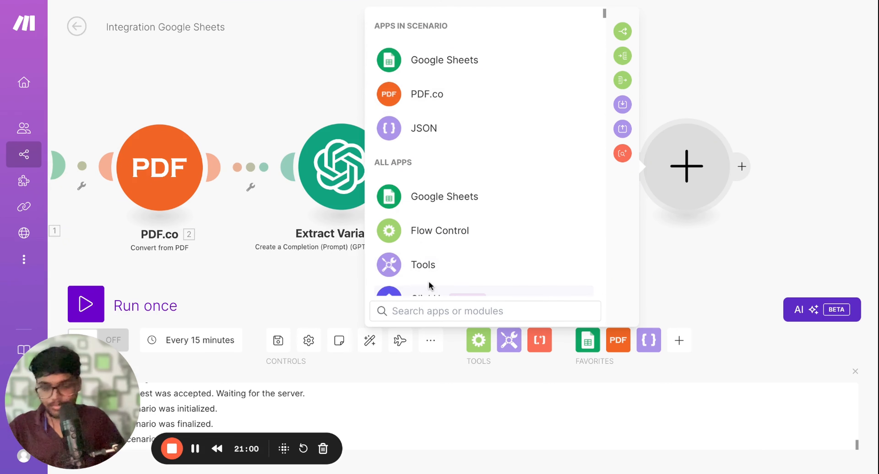
{"action": "type", "text": "email"}
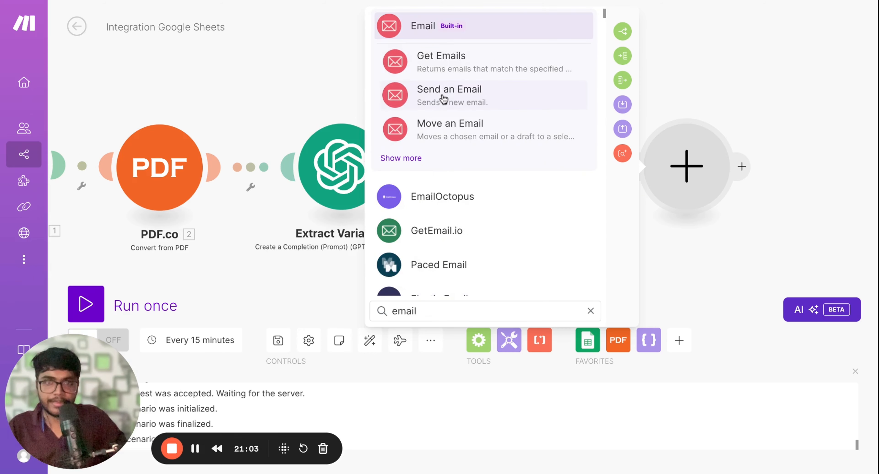
{"action": "left_click", "coordinate": [443, 99]}
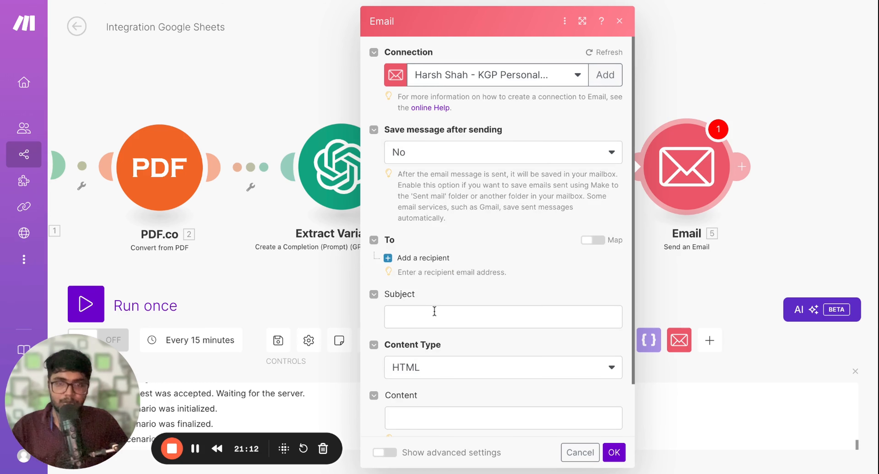
Fill in the email's subject and set its content type to Plaintext
{"action": "left_click", "coordinate": [435, 312]}
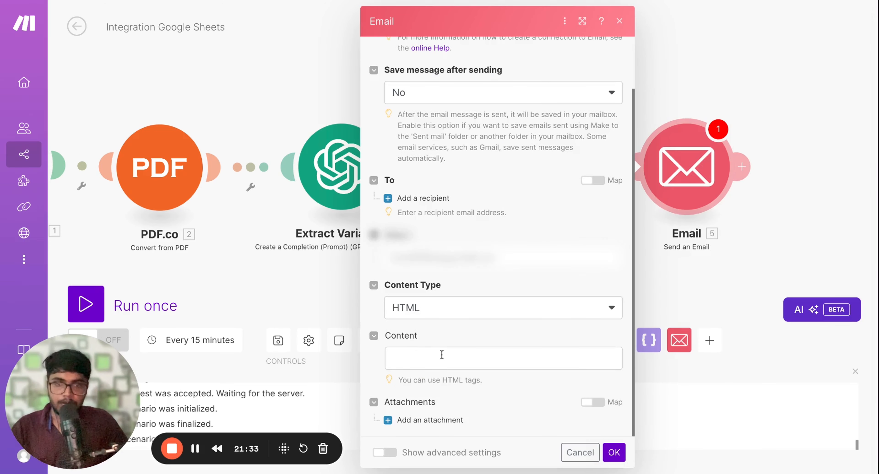
{"action": "left_click", "coordinate": [441, 354]}
{"action": "left_click", "coordinate": [447, 309]}
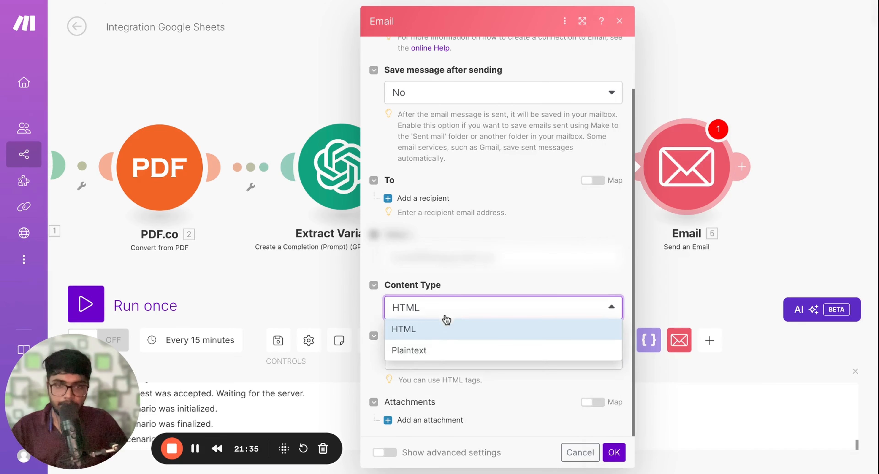
{"action": "left_click", "coordinate": [434, 351]}
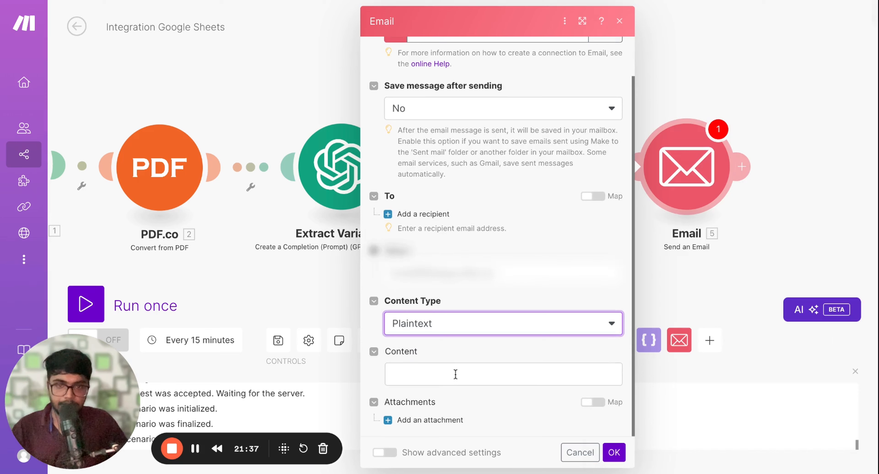
Map the Parse JSON arrays Keyinsights[], keyObservattion[] and actionItems[] into the email content
{"action": "left_click", "coordinate": [455, 375]}
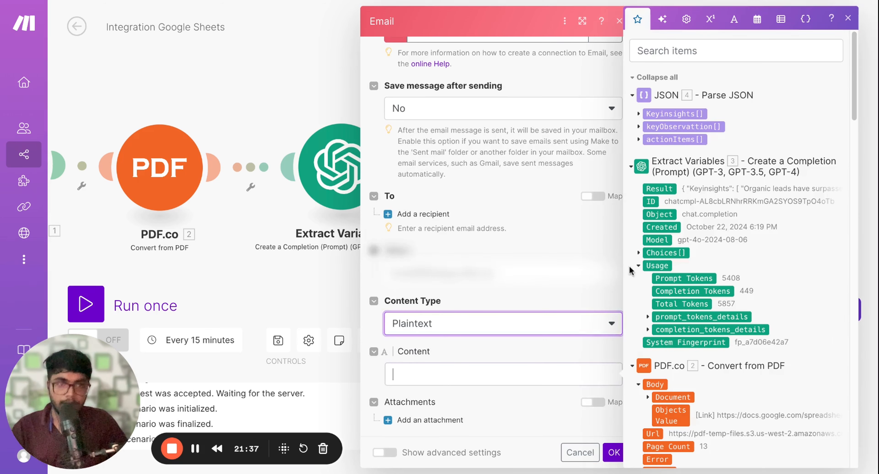
{"action": "left_click", "coordinate": [647, 116]}
{"action": "left_click", "coordinate": [654, 128]}
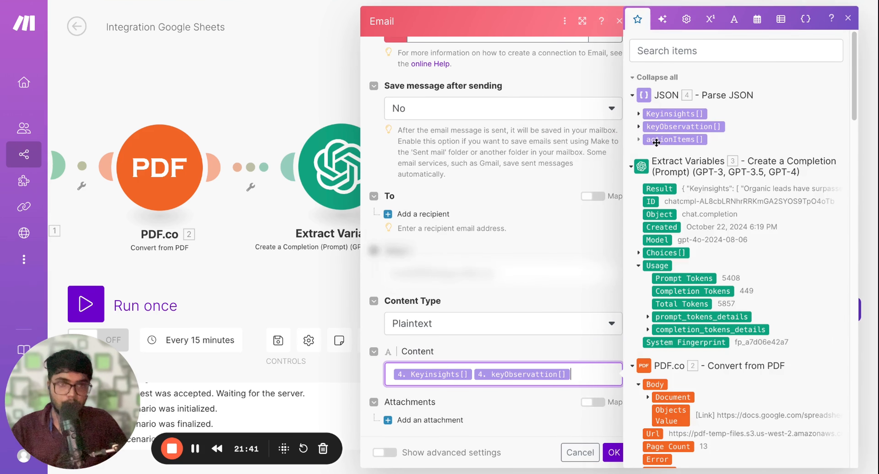
{"action": "left_click", "coordinate": [657, 139]}
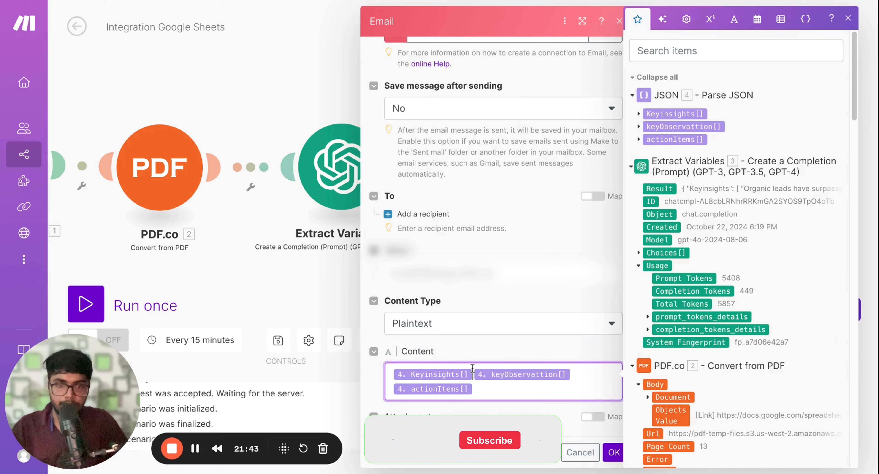
Put the three mapped arrays in the email content on separate lines with a blank line between each
{"action": "left_click", "coordinate": [485, 367]}
{"action": "key", "text": "Return"}
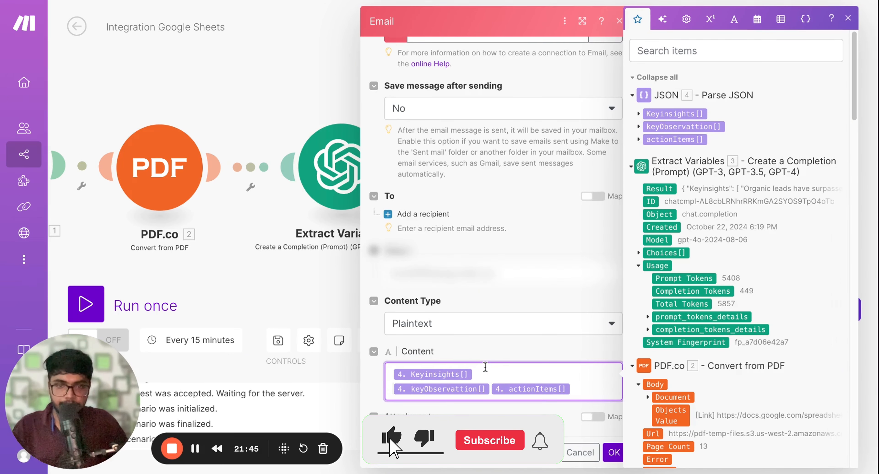
{"action": "key", "text": "Down"}
{"action": "key", "text": "Left"}
{"action": "key", "text": "Return"}
{"action": "key", "text": "Return"}
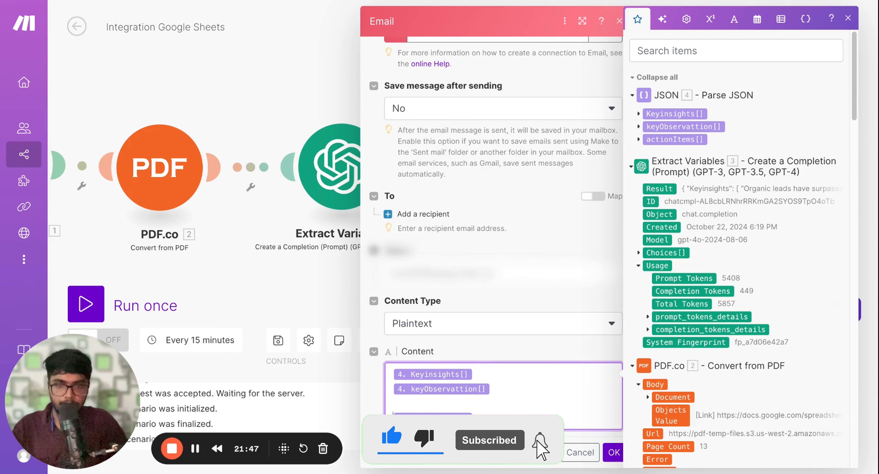
{"action": "key", "text": "Up"}
{"action": "key", "text": "Up"}
{"action": "key", "text": "Return"}
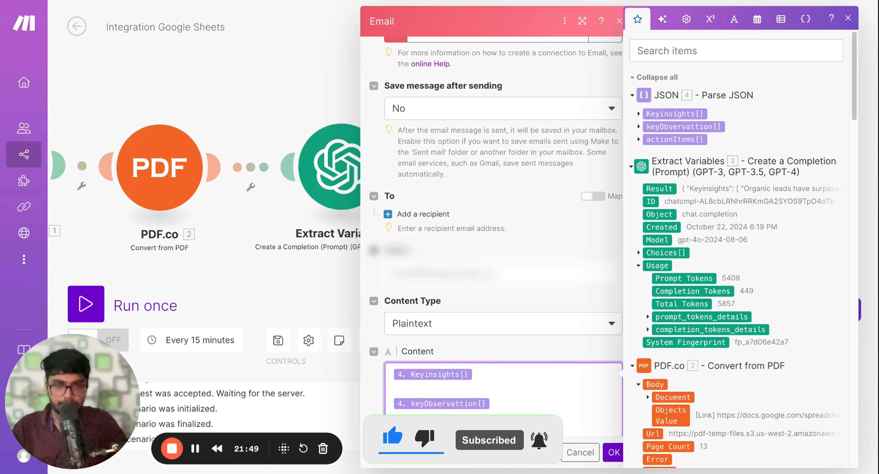
{"action": "left_click", "coordinate": [522, 353]}
Add one recipient, paste the recipient's email address and save the Email module
{"action": "scroll", "coordinate": [474, 227], "scroll_direction": "up", "scroll_amount": 2}
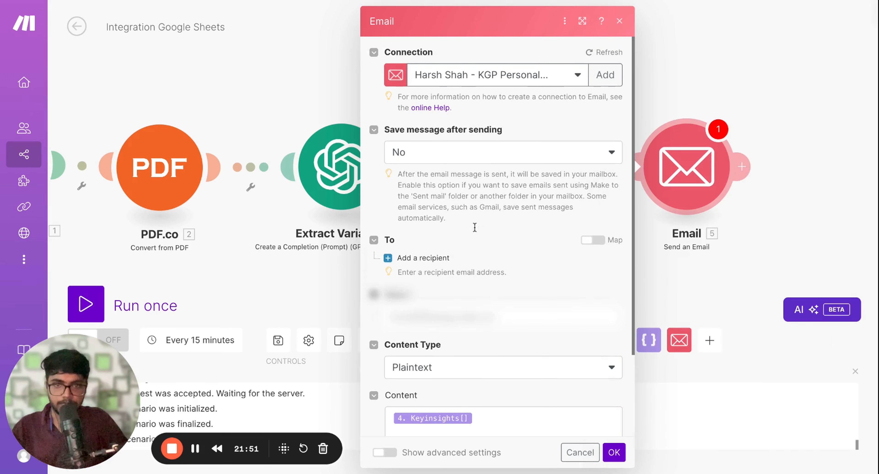
{"action": "left_click", "coordinate": [437, 259]}
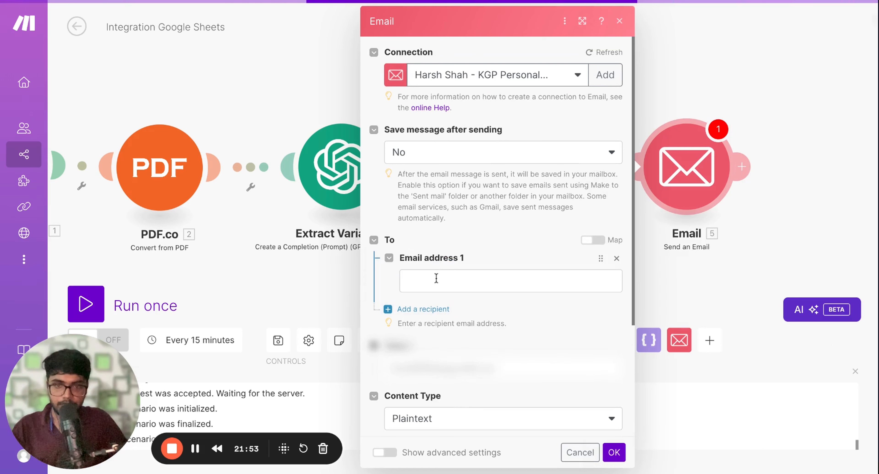
{"action": "left_click", "coordinate": [436, 283]}
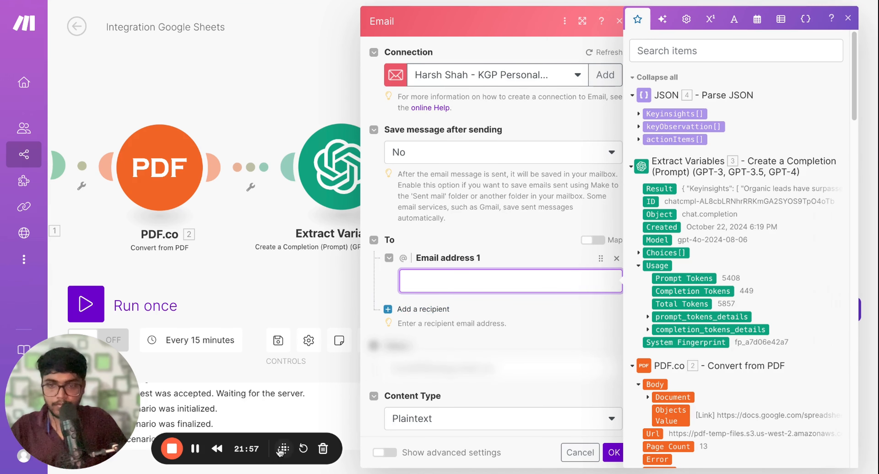
{"action": "key", "text": "super+v"}
{"action": "left_click", "coordinate": [460, 312]}
{"action": "scroll", "coordinate": [460, 312], "scroll_direction": "down", "scroll_amount": 1}
{"action": "scroll", "coordinate": [460, 275], "scroll_direction": "down", "scroll_amount": 1}
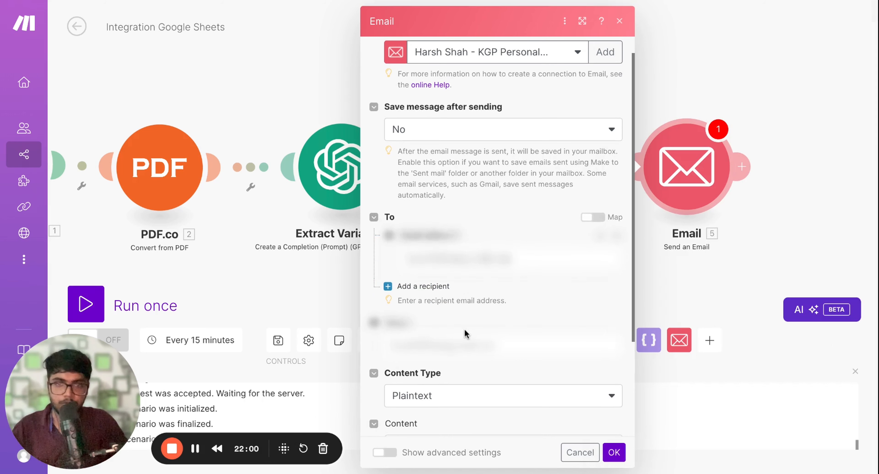
{"action": "scroll", "coordinate": [448, 317], "scroll_direction": "down", "scroll_amount": 4}
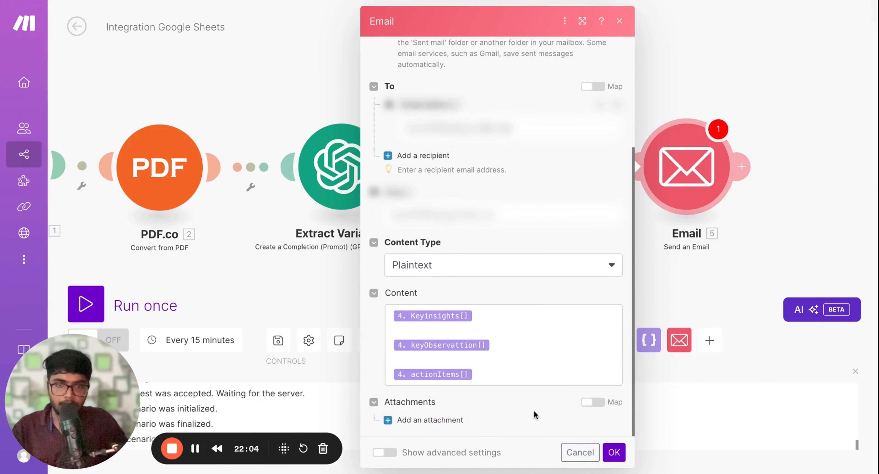
{"action": "left_click", "coordinate": [614, 453]}
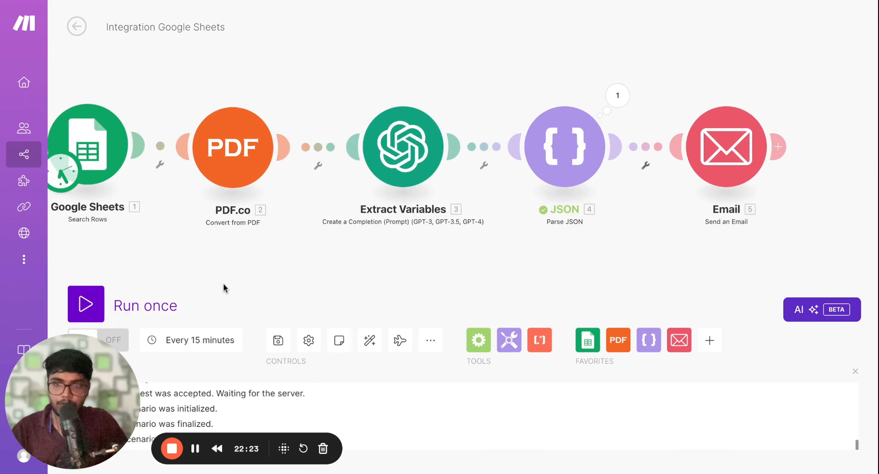
Run the whole scenario once and open the newly received report email in the Gmail inbox
{"action": "left_click", "coordinate": [86, 304]}
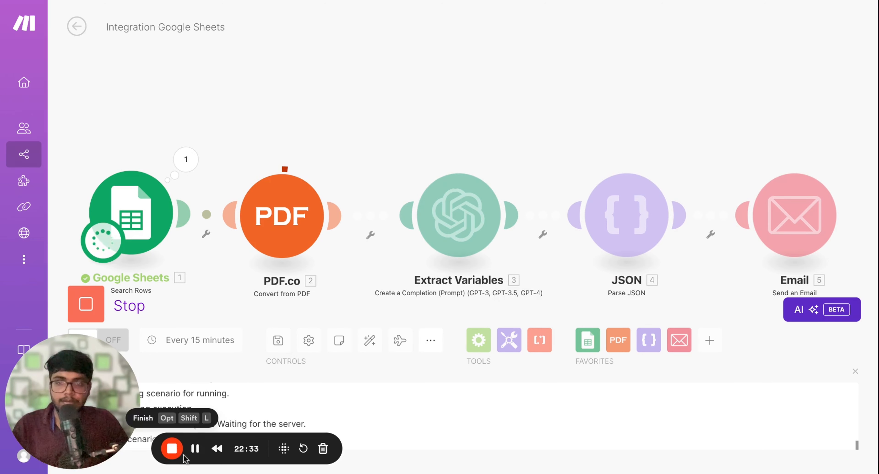
{"action": "scroll", "coordinate": [350, 169], "scroll_direction": "down", "scroll_amount": 1}
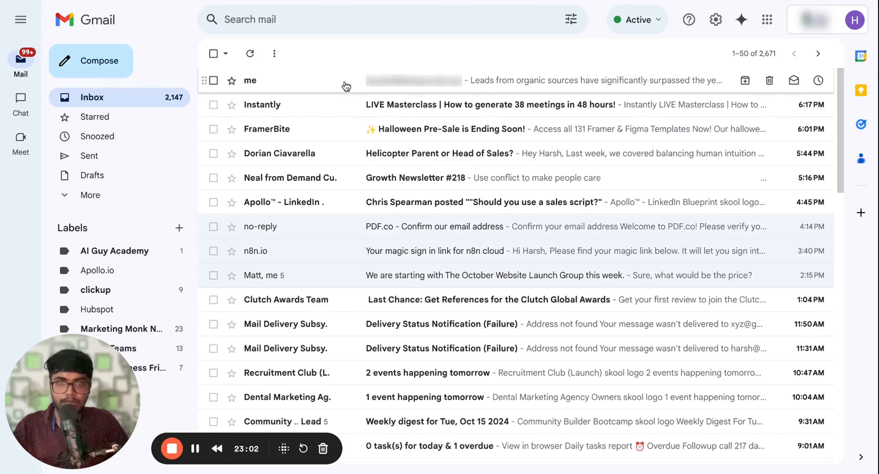
{"action": "left_click", "coordinate": [345, 81]}
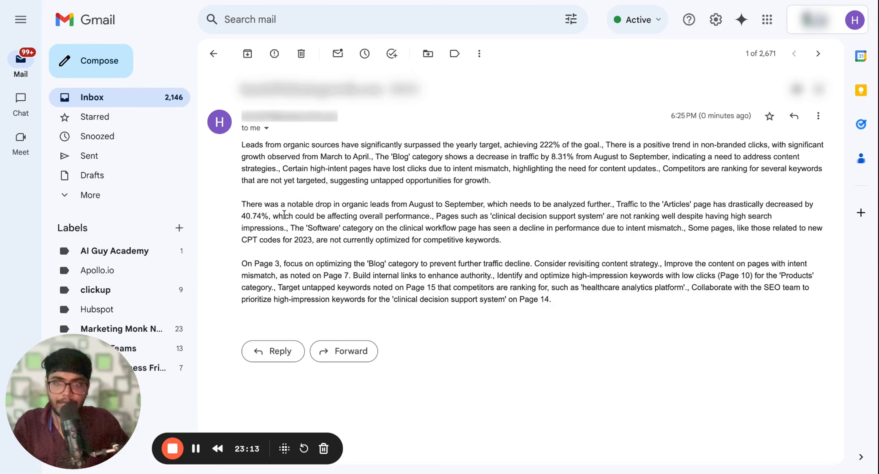
Examine the key insights, observations and action items paragraphs in the received email, and return to the Make scenario
{"action": "left_click_drag", "start_coordinate": [243, 201], "coordinate": [501, 241]}
{"action": "left_click", "coordinate": [268, 155]}
{"action": "left_click_drag", "start_coordinate": [269, 154], "coordinate": [490, 180]}
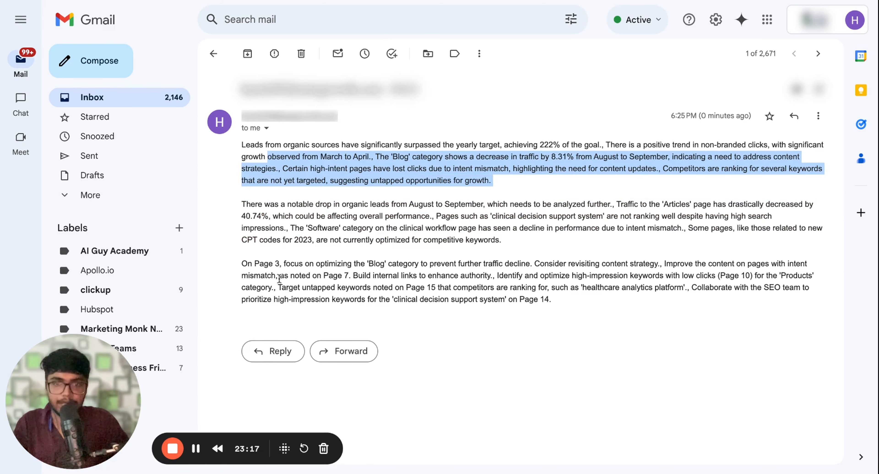
{"action": "left_click_drag", "start_coordinate": [264, 274], "coordinate": [550, 299]}
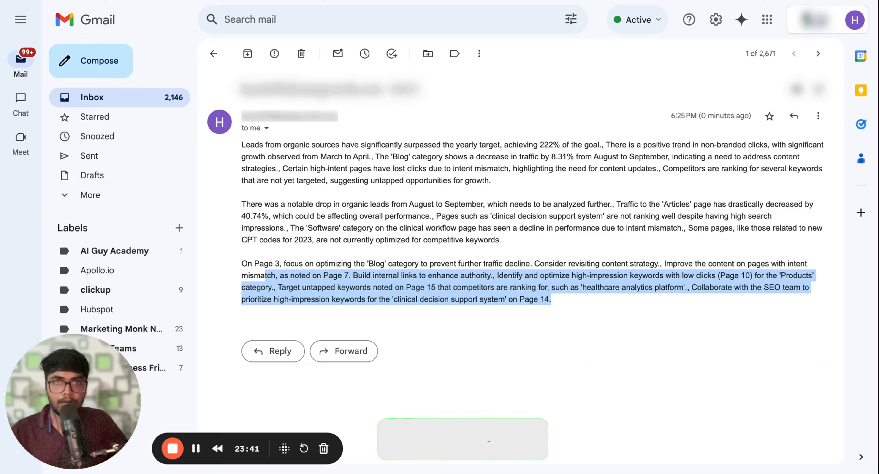
{"action": "key", "text": "ctrl+Tab"}
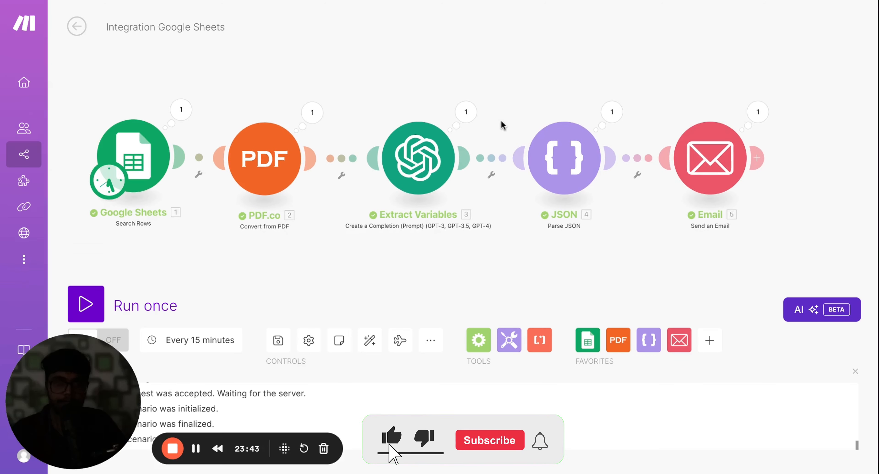